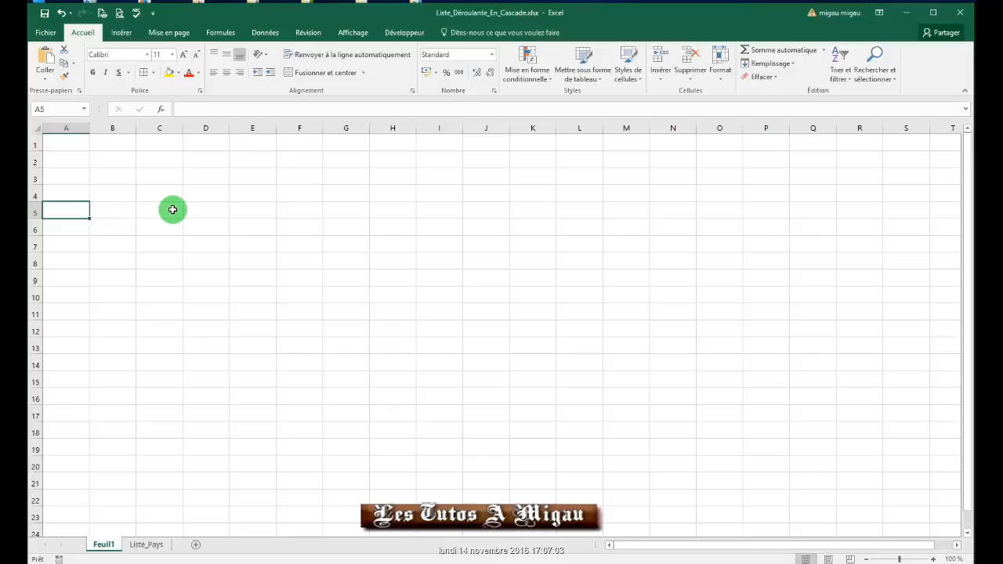
# Step: Define the name Pays for the country headers in B1:E1 on the Liste_Pays sheet
pyautogui.click(148, 545)
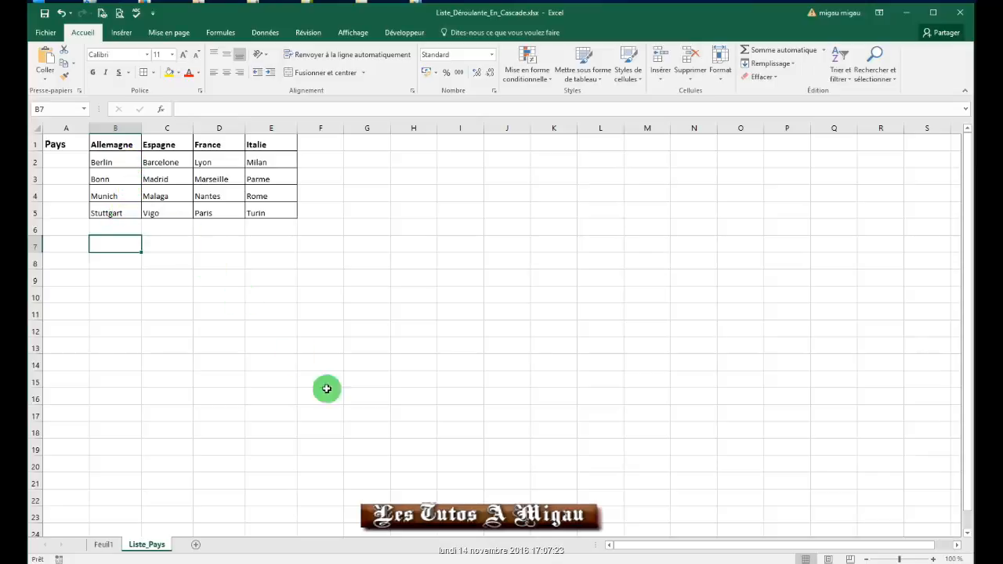
pyautogui.moveTo(103, 142); pyautogui.dragTo(255, 141)
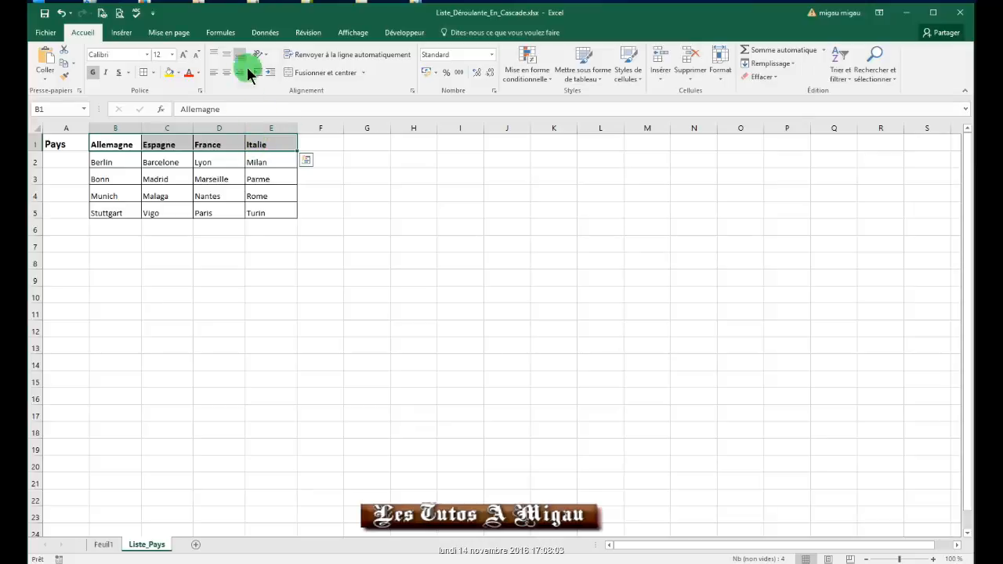
pyautogui.click(220, 35)
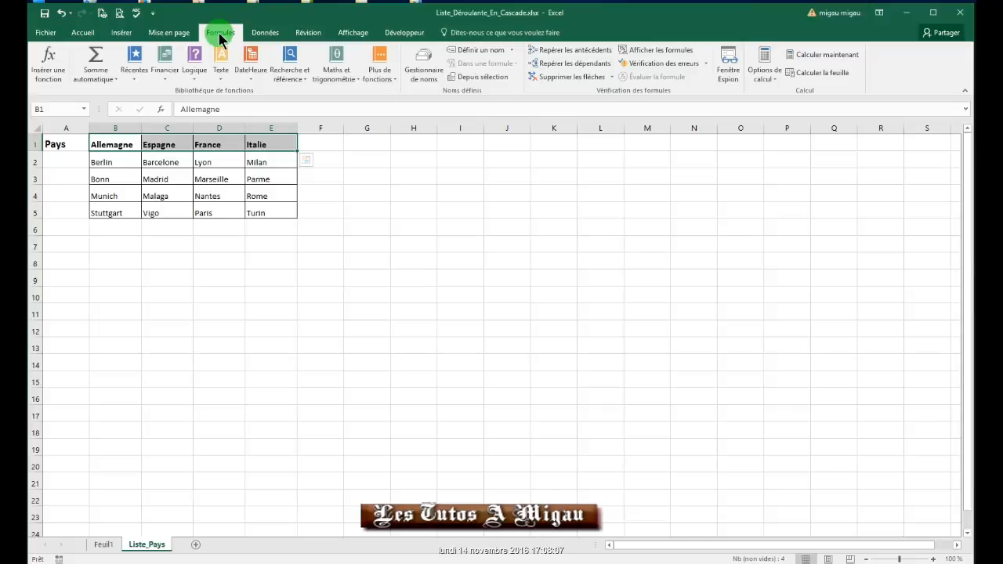
pyautogui.click(508, 49)
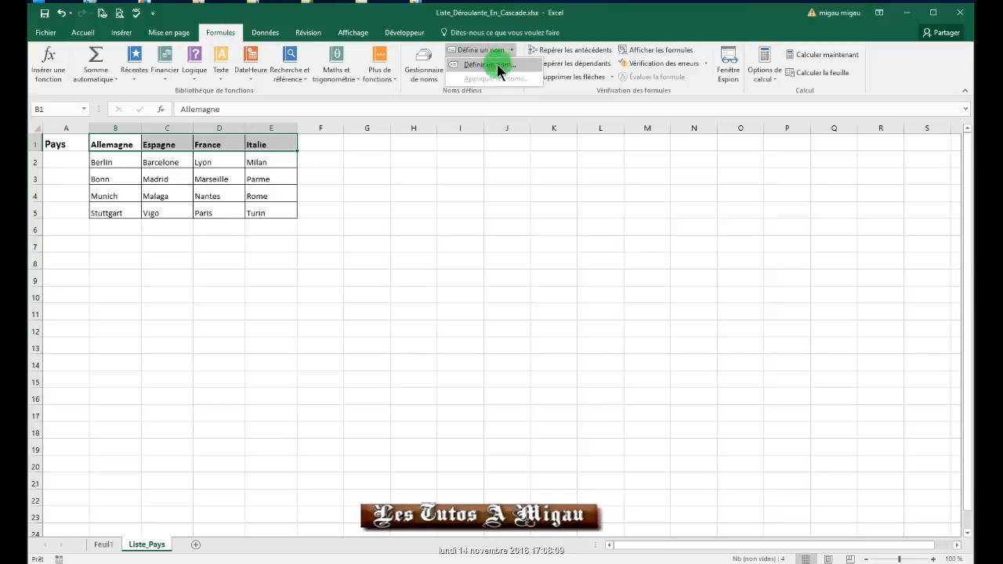
pyautogui.click(490, 65)
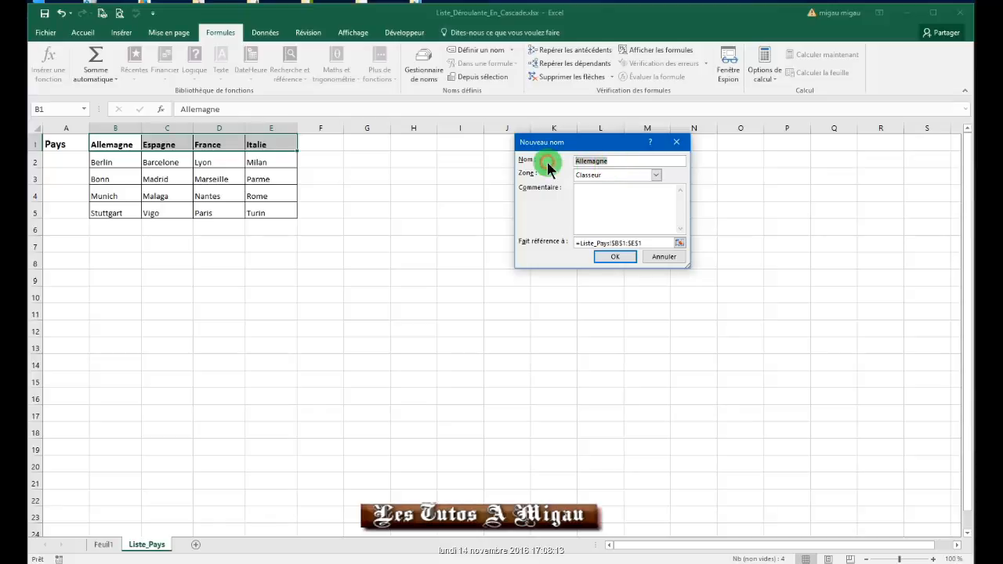
pyautogui.write('Pays')
pyautogui.click(622, 257)
# Step: Define the name Allemagne for the German cities in B2:B5
pyautogui.click(114, 160)
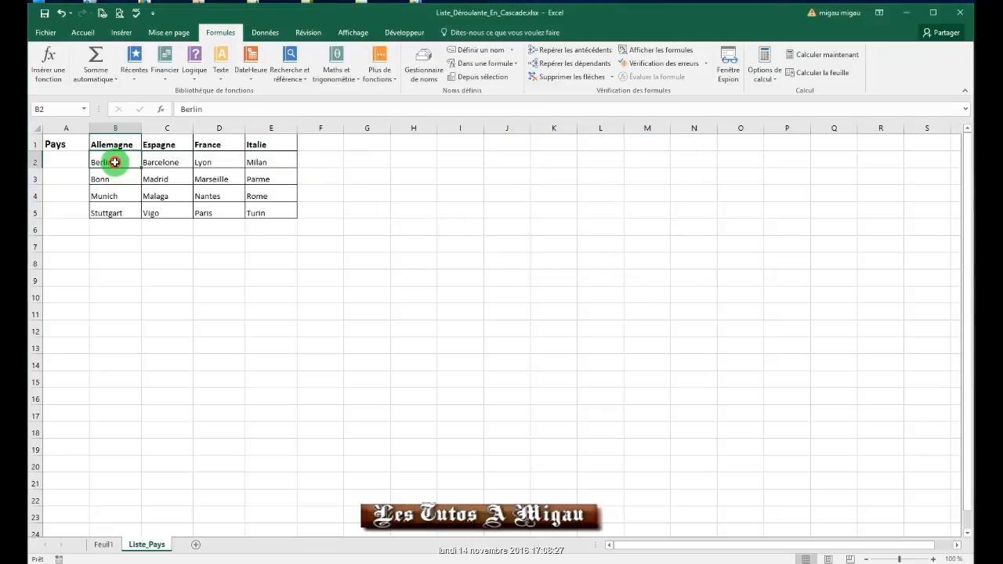
pyautogui.moveTo(114, 159); pyautogui.dragTo(119, 208)
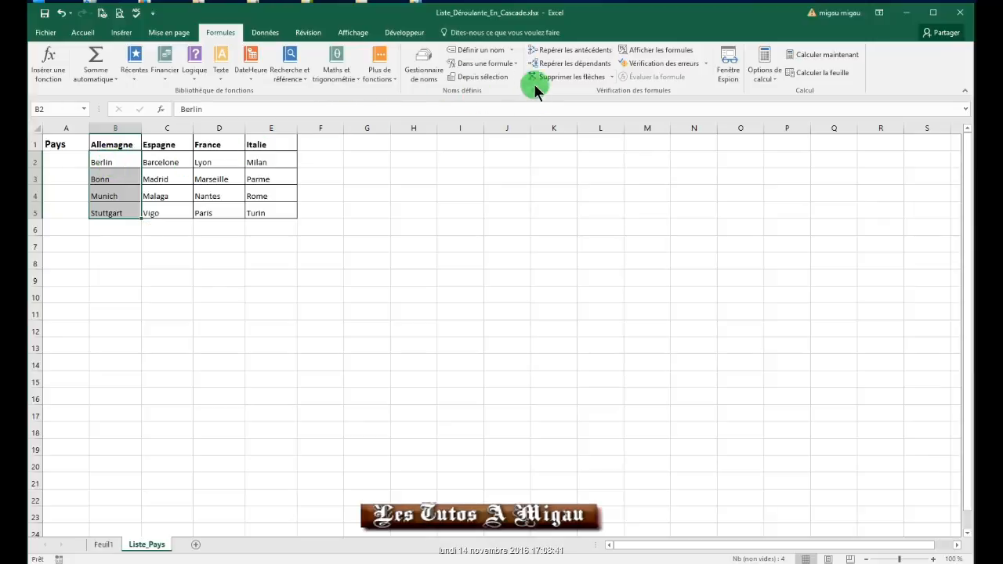
pyautogui.click(511, 50)
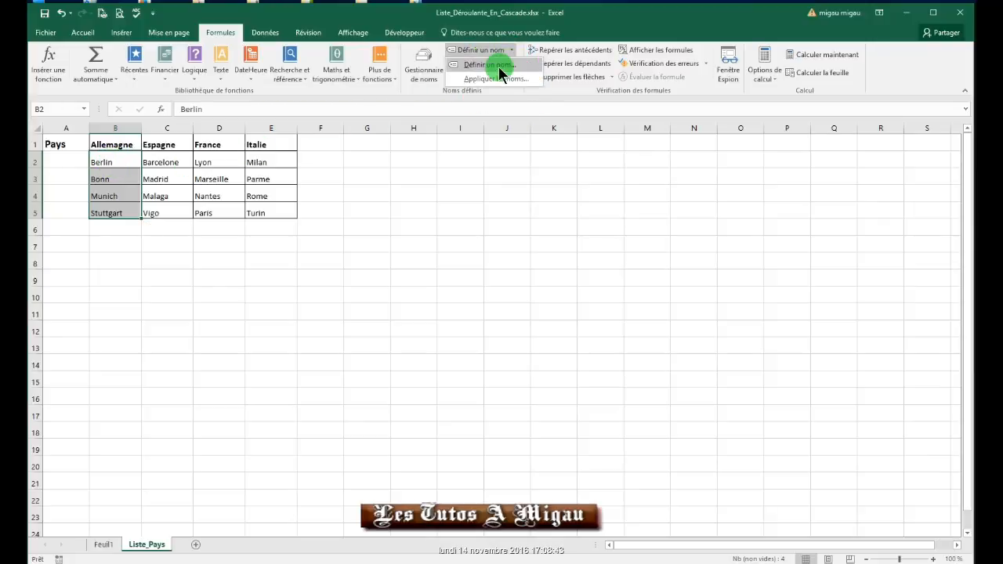
pyautogui.click(498, 67)
pyautogui.moveTo(604, 159); pyautogui.dragTo(558, 160)
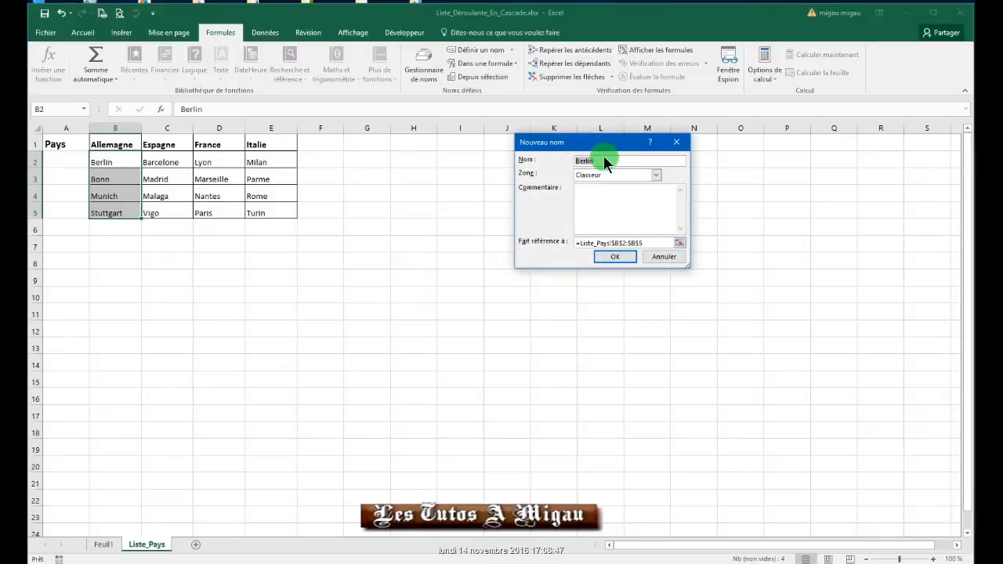
pyautogui.write('Allemagne')
pyautogui.click(615, 257)
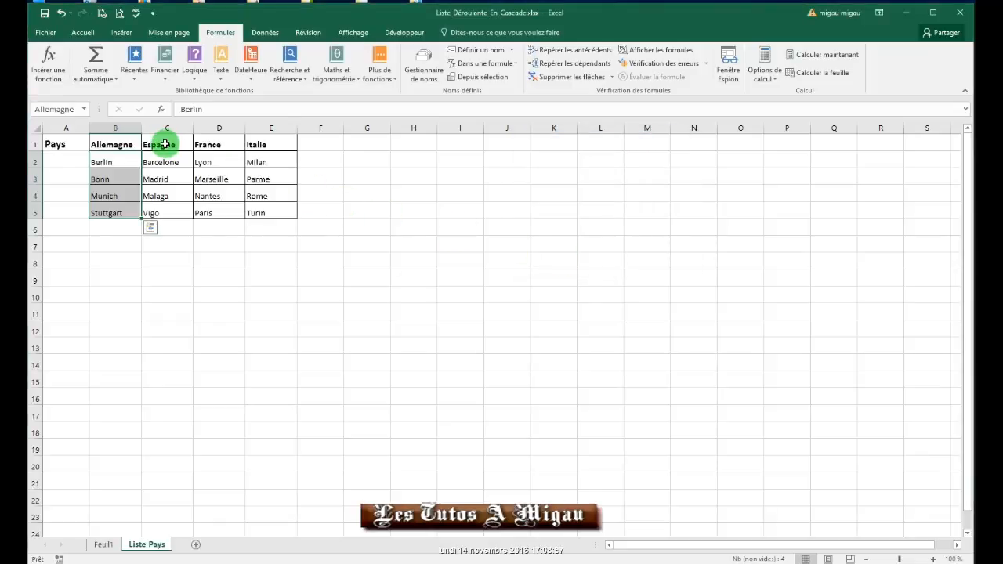
# Step: Define the name Espagne for the Spanish cities in C2:C5
pyautogui.moveTo(159, 162); pyautogui.dragTo(156, 212)
pyautogui.click(512, 50)
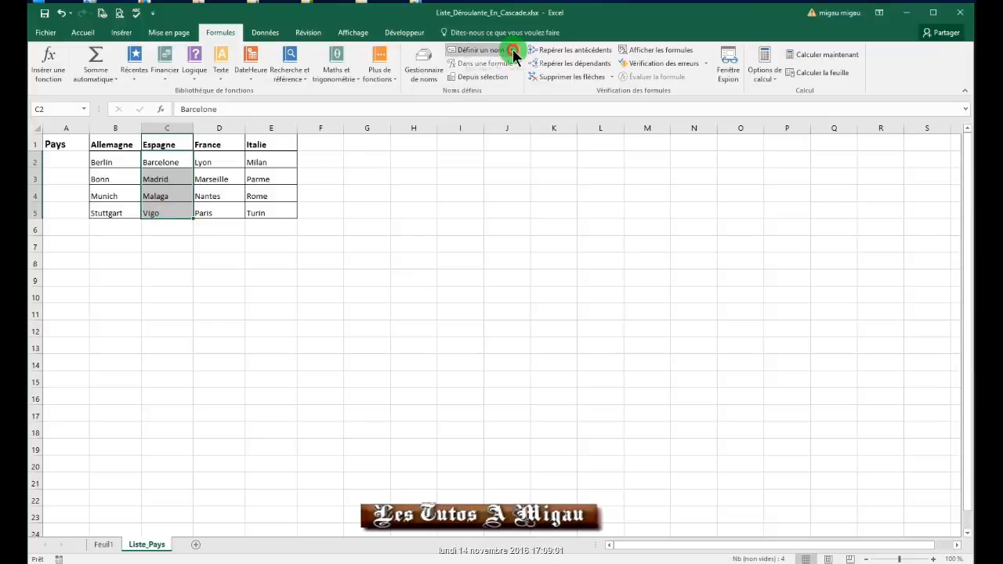
pyautogui.click(502, 66)
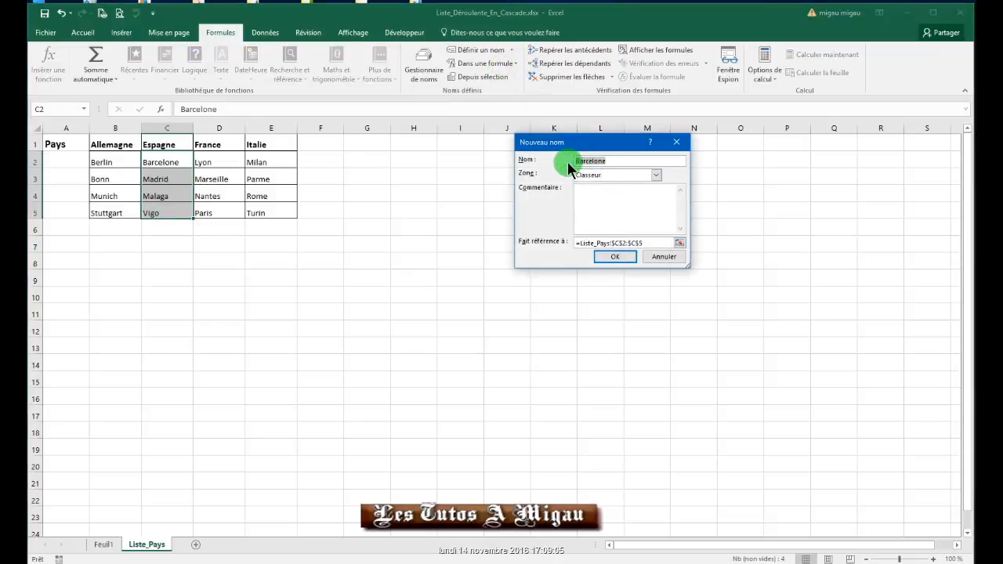
pyautogui.write('Espa')
pyautogui.press('BackSpace')
pyautogui.write('gne')
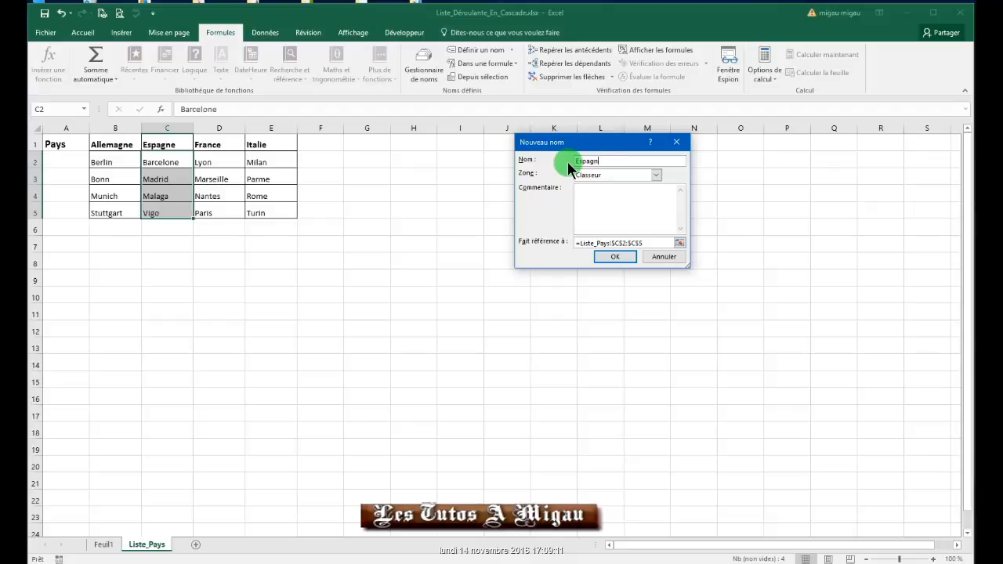
pyautogui.click(615, 257)
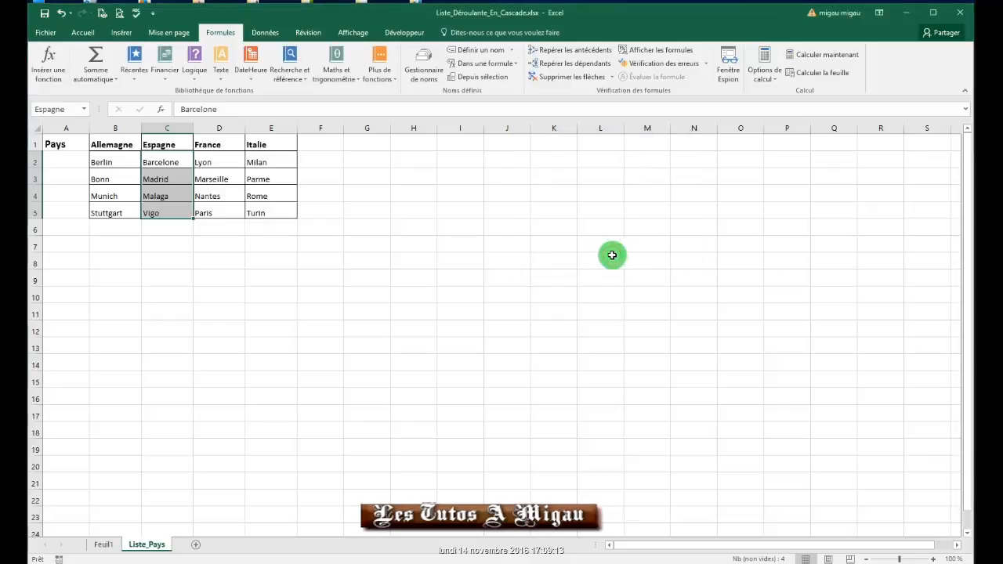
# Step: Define the name France for the French cities in D2:D5
pyautogui.moveTo(219, 158); pyautogui.dragTo(212, 206)
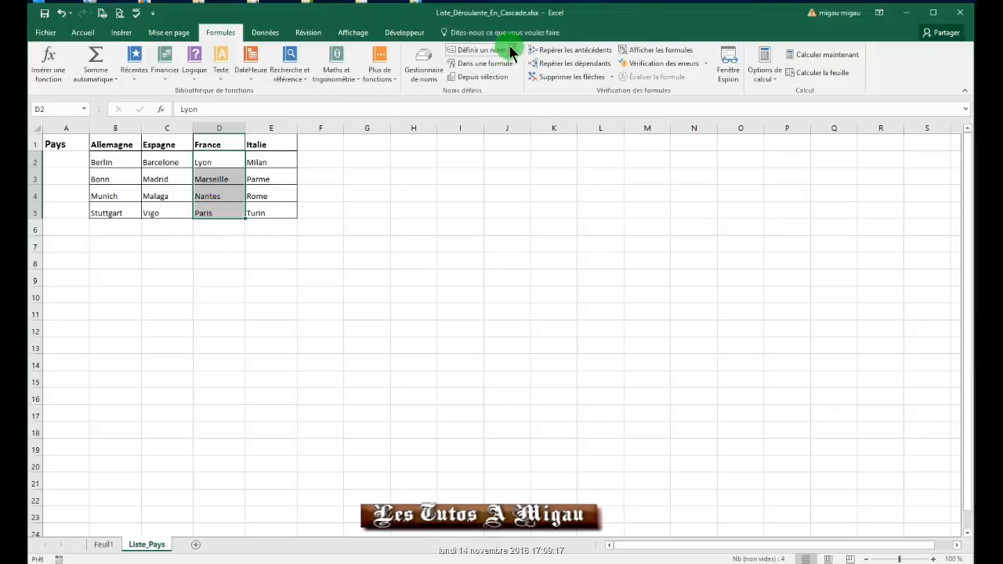
pyautogui.click(509, 49)
pyautogui.click(497, 67)
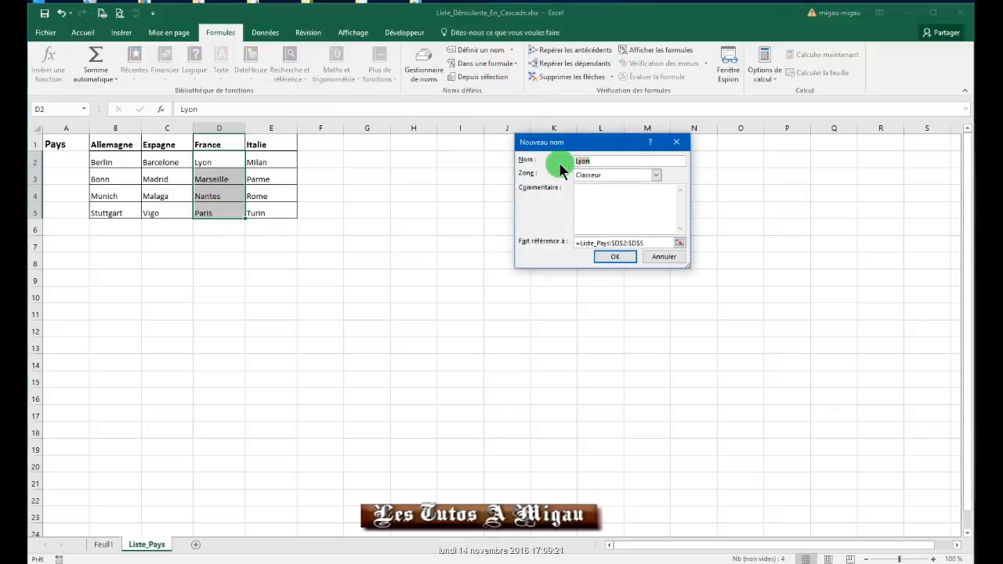
pyautogui.write('France')
pyautogui.click(616, 258)
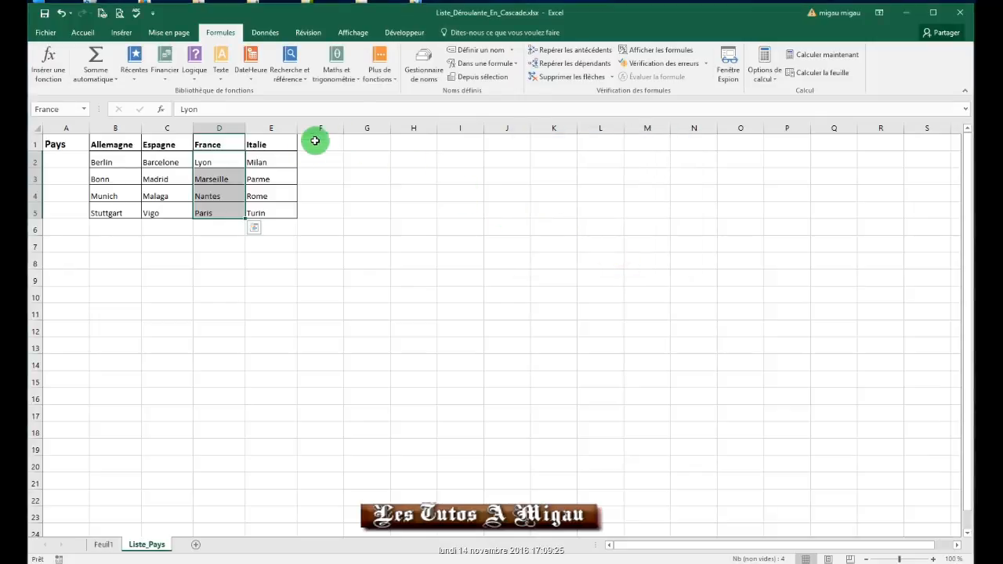
# Step: Define the name Italie for the Italian cities in E2:E5
pyautogui.moveTo(257, 163); pyautogui.dragTo(266, 218)
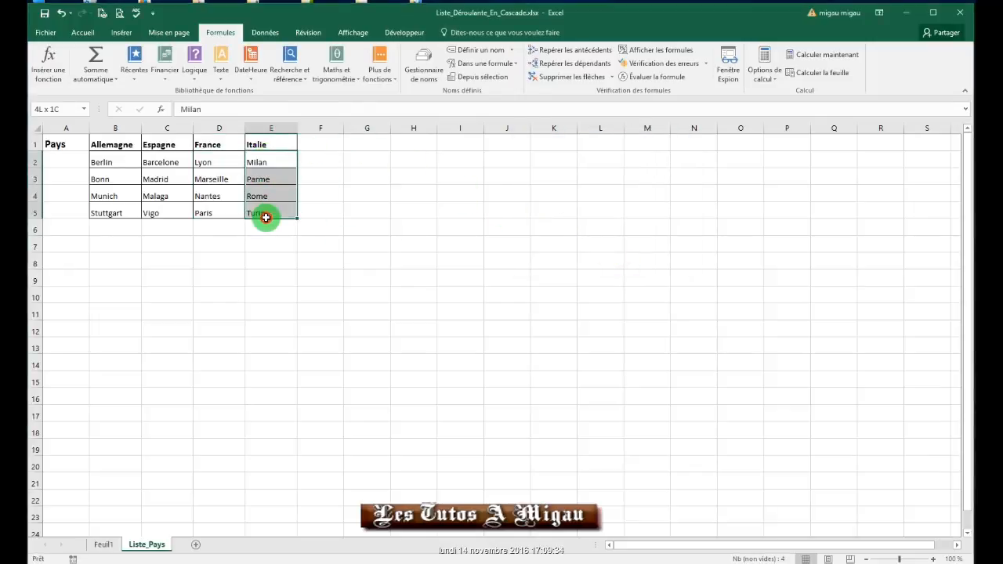
pyautogui.click(512, 51)
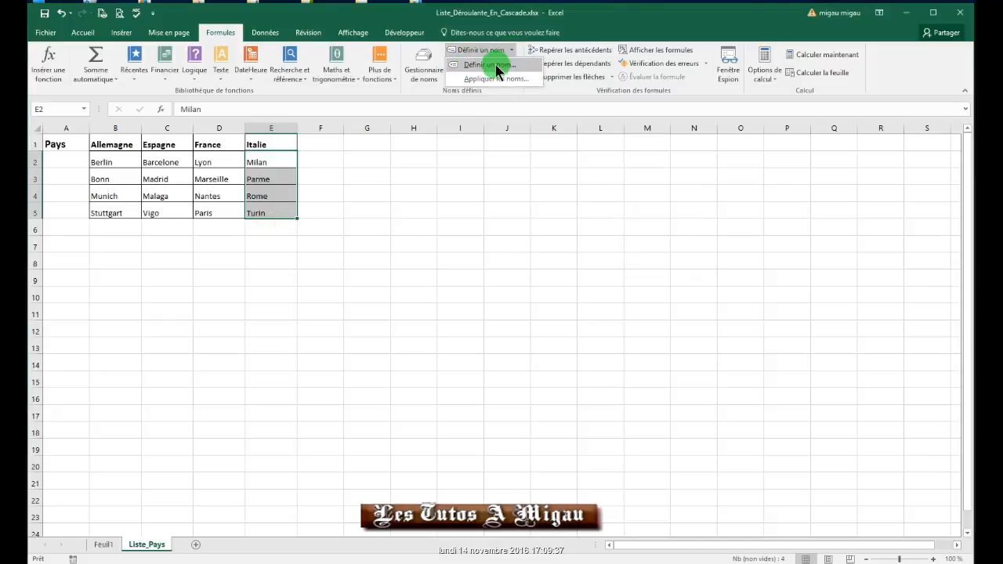
pyautogui.click(492, 64)
pyautogui.moveTo(601, 161); pyautogui.dragTo(569, 163)
pyautogui.click(576, 219)
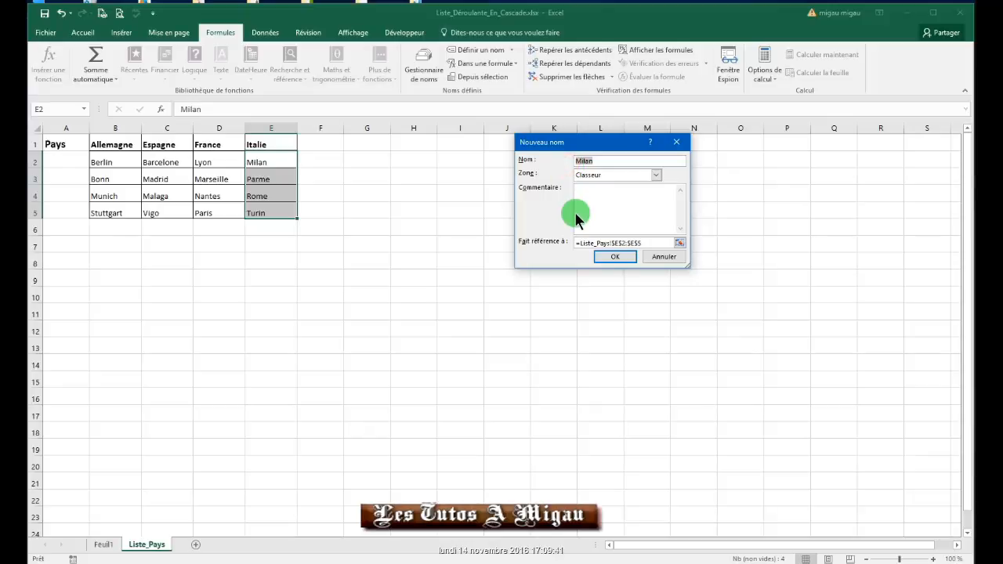
pyautogui.write('ie')
pyautogui.click(600, 253)
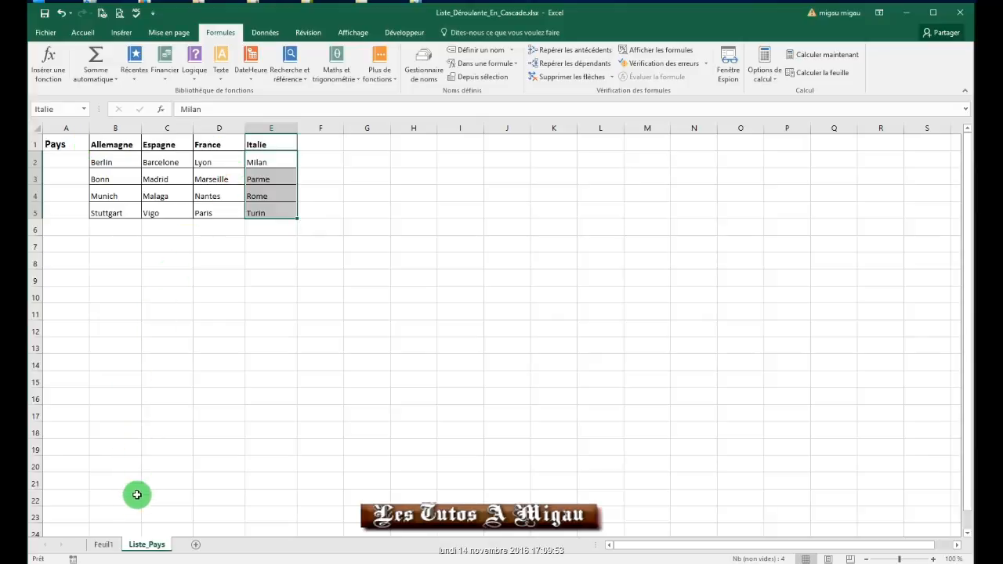
# Step: Add a drop-down list to cell A4 of the Feuil1 sheet using data validation of type Liste with the source =Pays
pyautogui.click(104, 544)
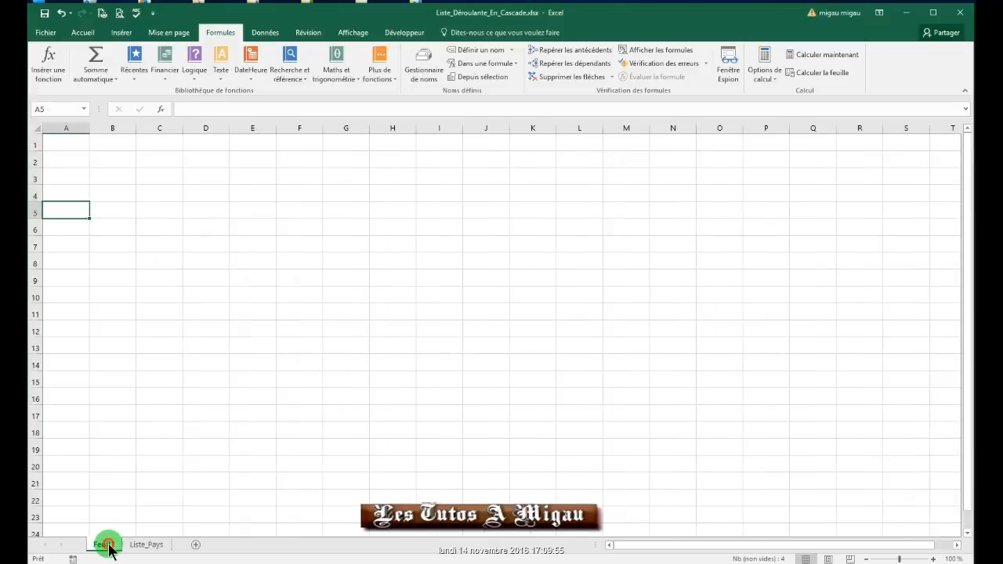
pyautogui.click(58, 194)
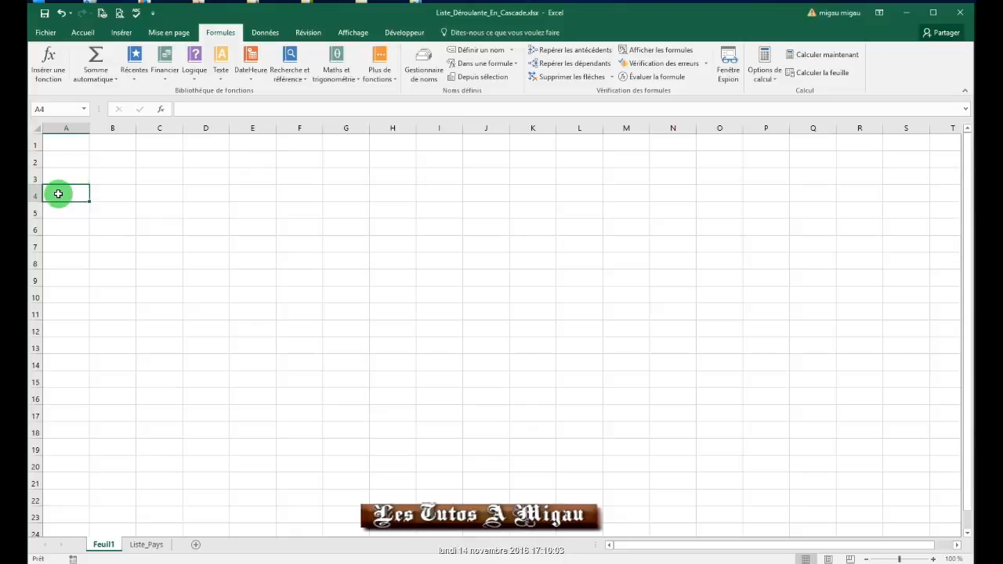
pyautogui.click(263, 33)
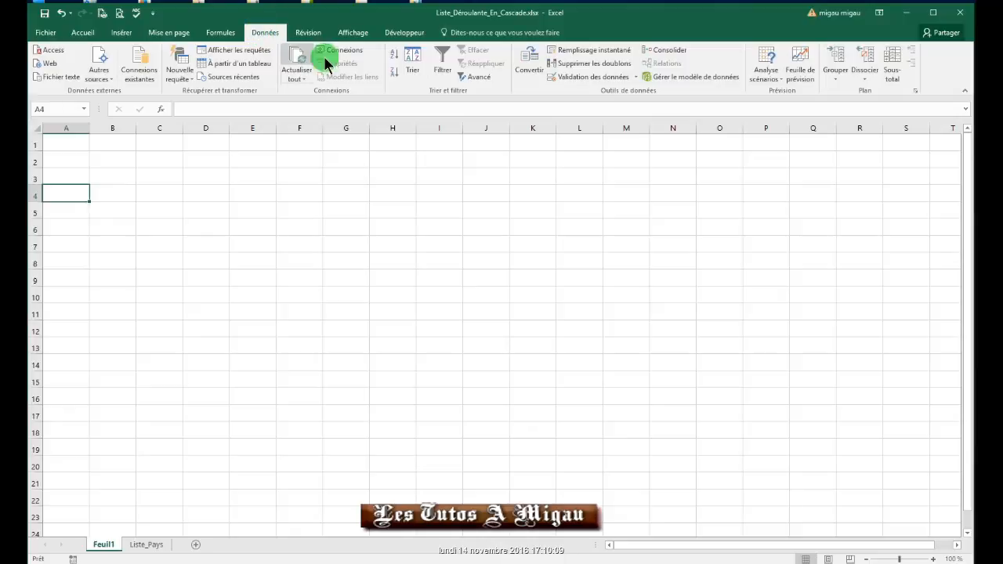
pyautogui.click(635, 77)
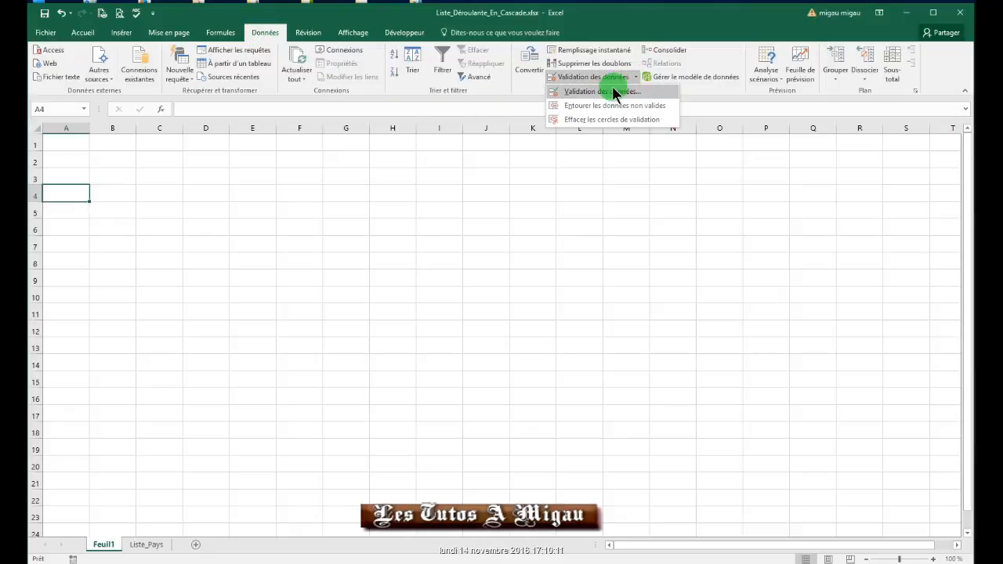
pyautogui.click(603, 91)
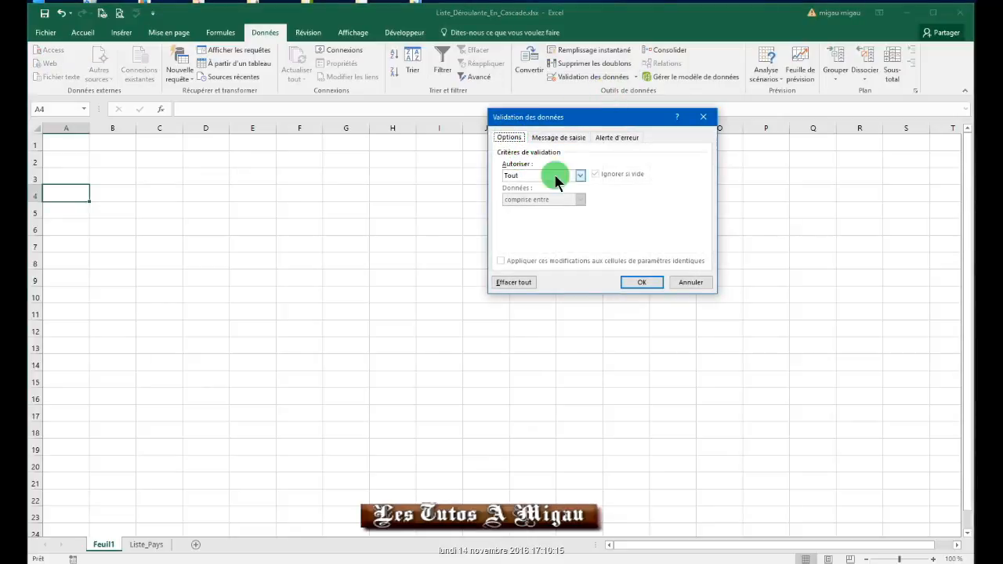
pyautogui.click(579, 175)
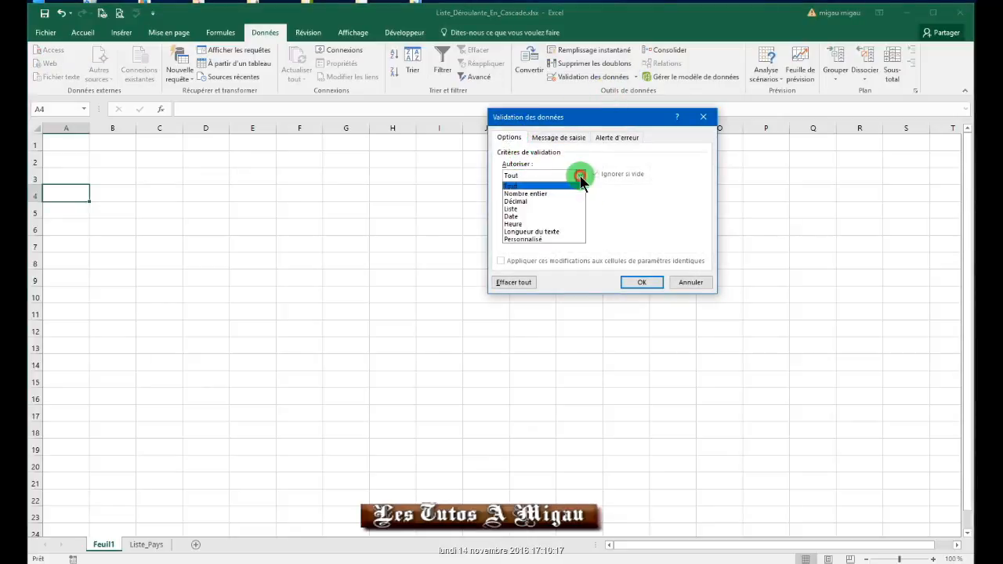
pyautogui.click(514, 210)
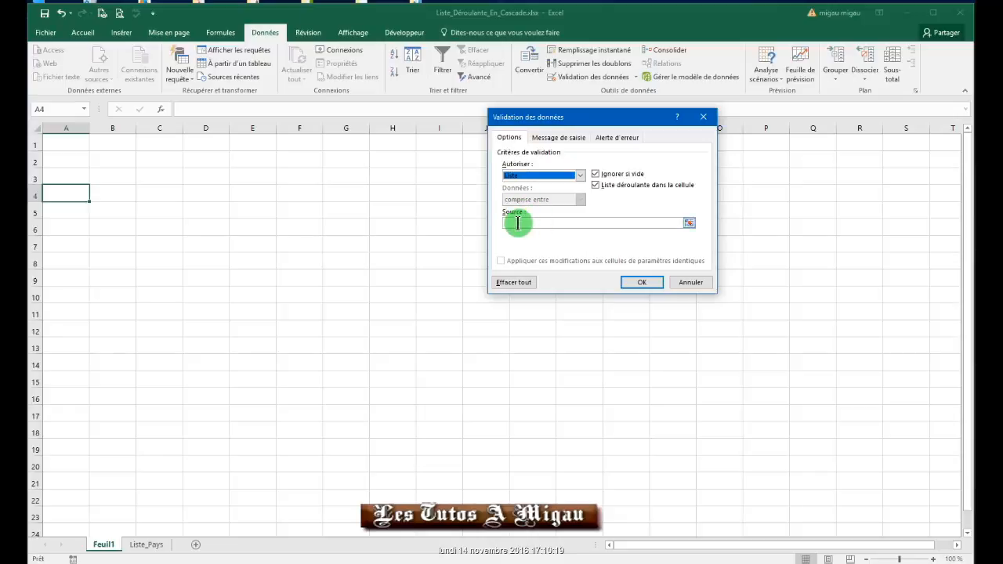
pyautogui.click(582, 224)
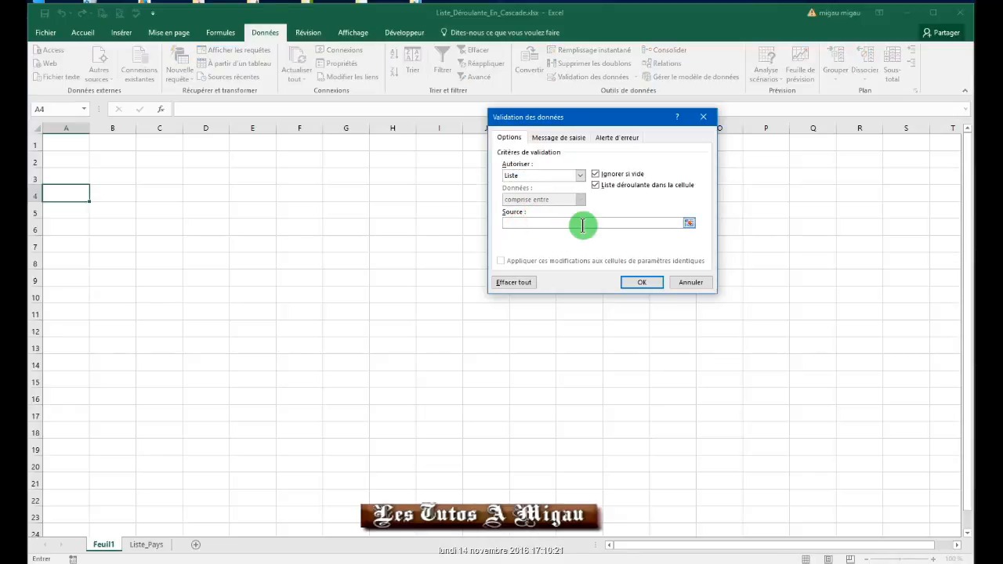
pyautogui.write('=Pays')
pyautogui.click(642, 282)
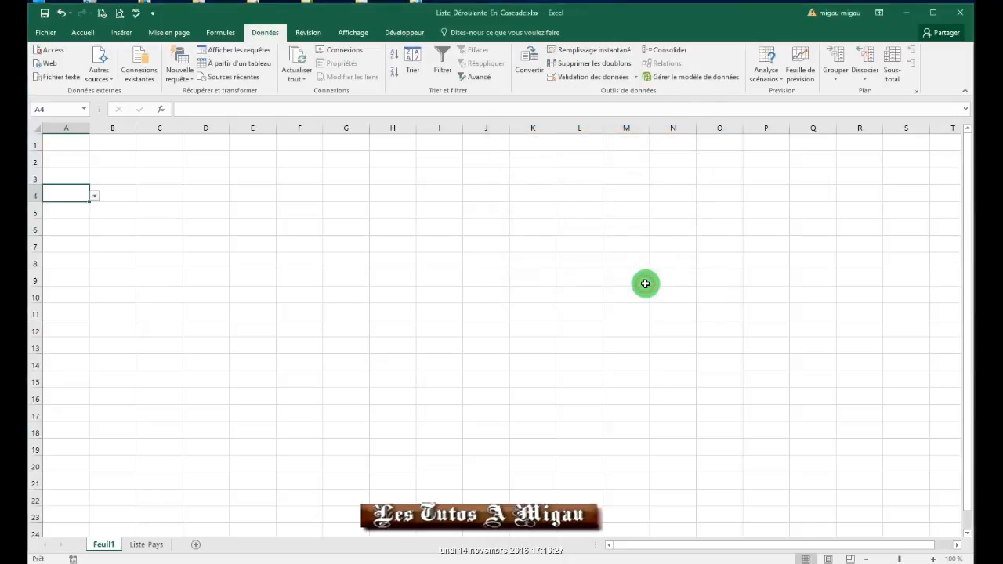
# Step: Widen column D on the Feuil1 sheet to about twice its width
pyautogui.click(147, 544)
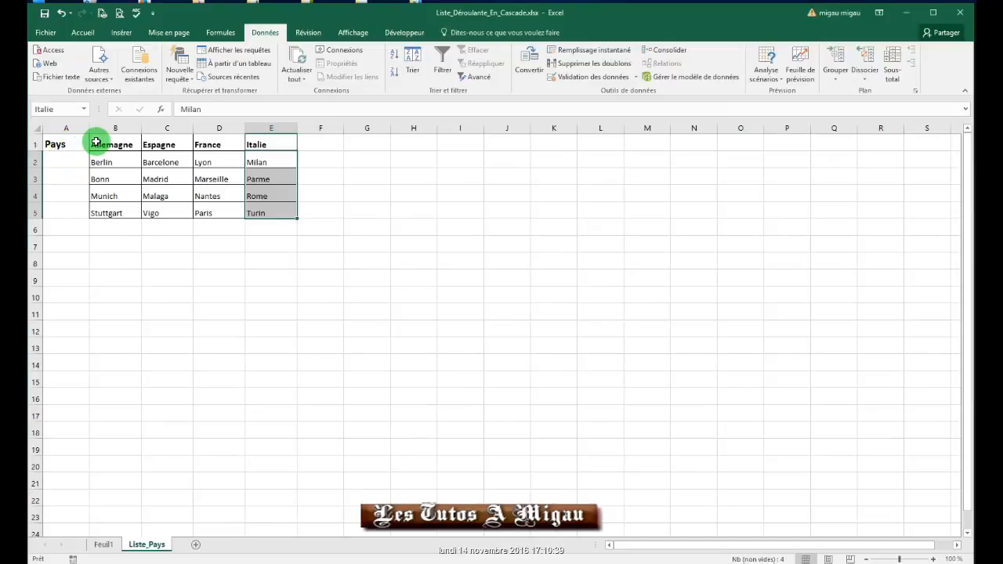
pyautogui.click(104, 544)
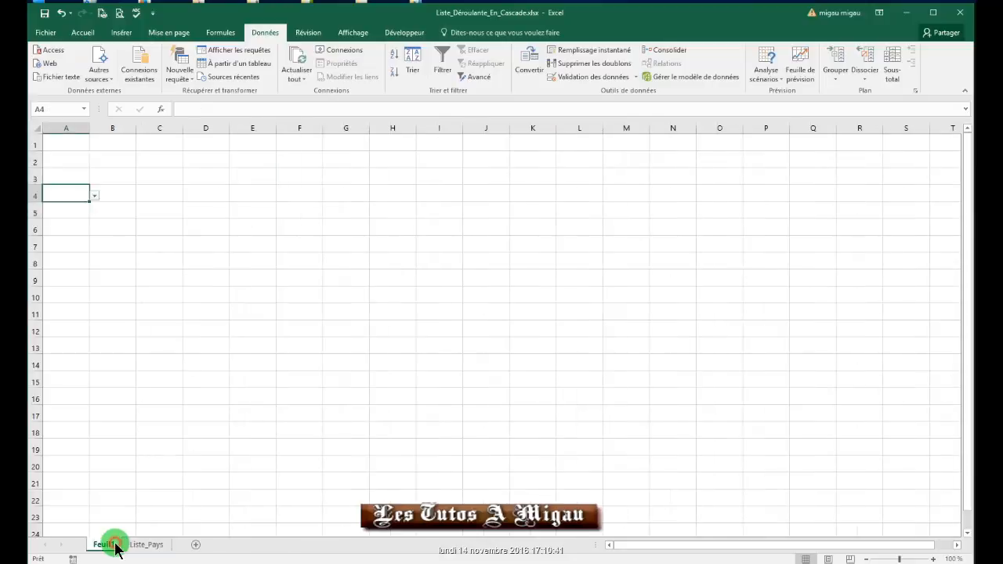
pyautogui.click(202, 192)
pyautogui.moveTo(229, 127); pyautogui.dragTo(274, 141)
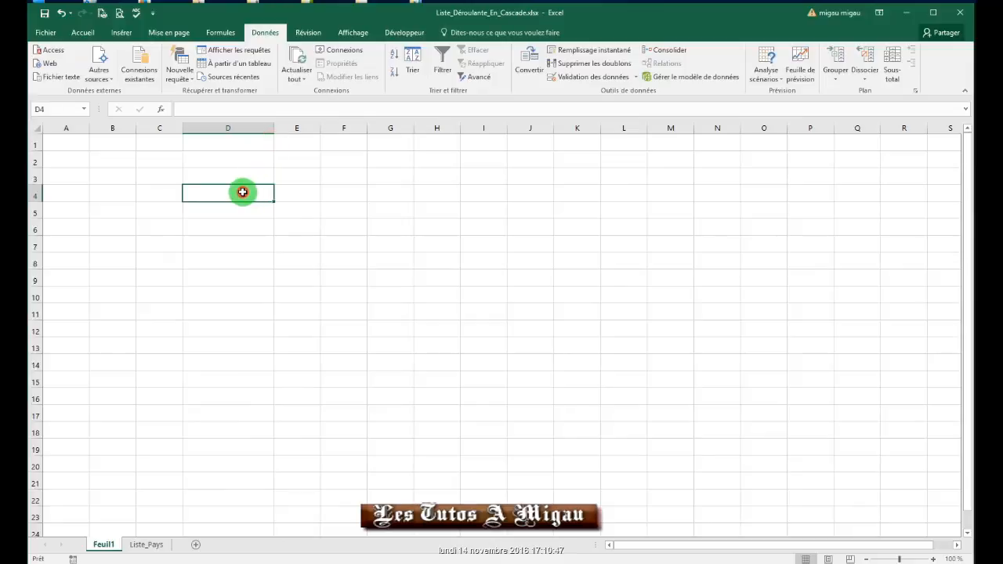
# Step: Set up data validation of type Liste for cell D4 with the source =Indirect($A$4)
pyautogui.click(243, 192)
pyautogui.click(634, 76)
pyautogui.click(608, 89)
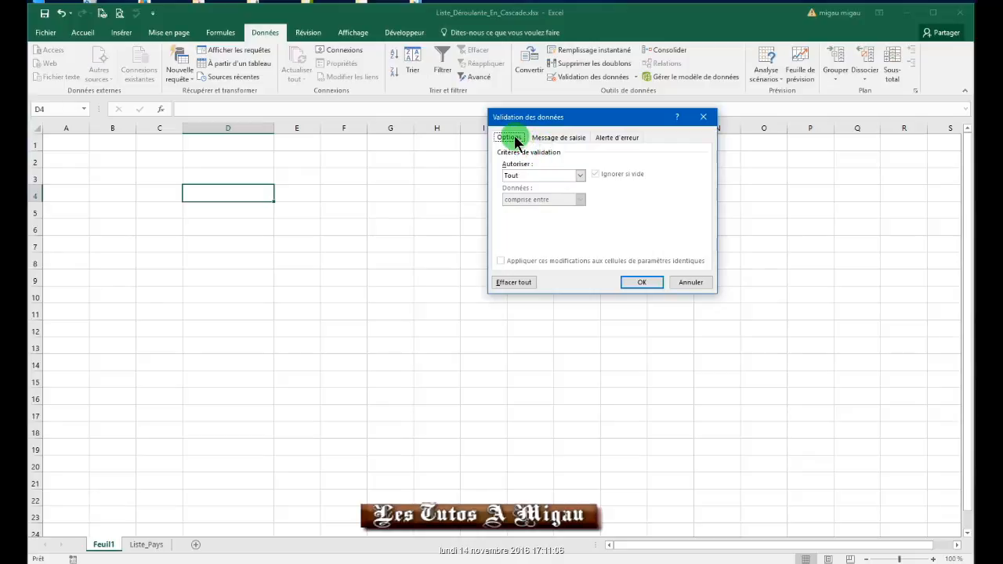
pyautogui.click(579, 175)
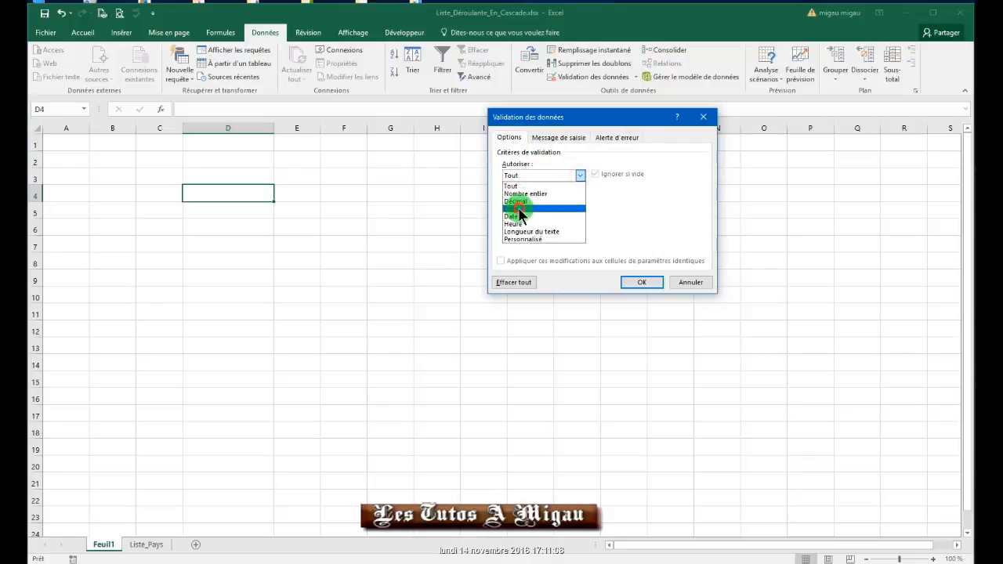
pyautogui.click(519, 209)
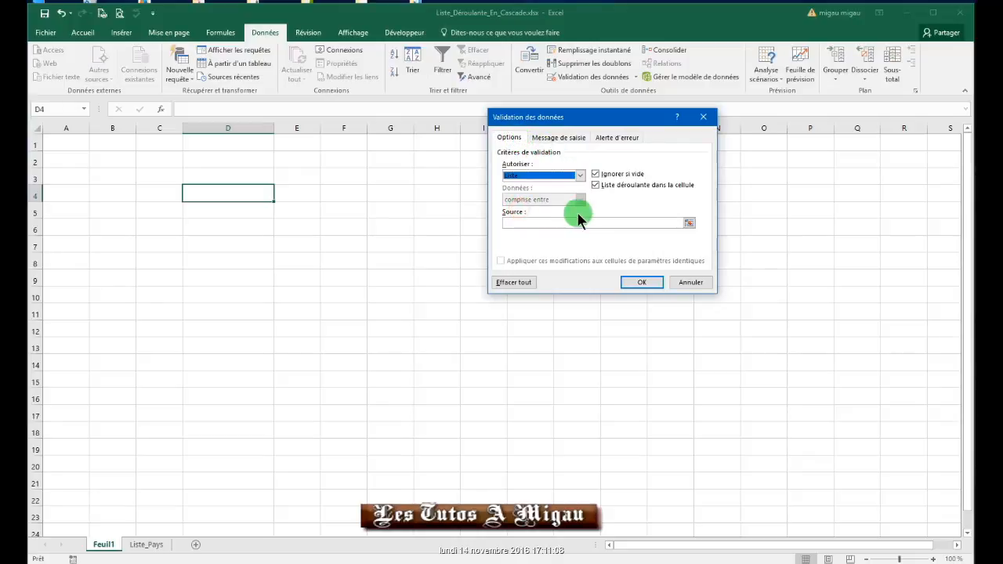
pyautogui.click(526, 219)
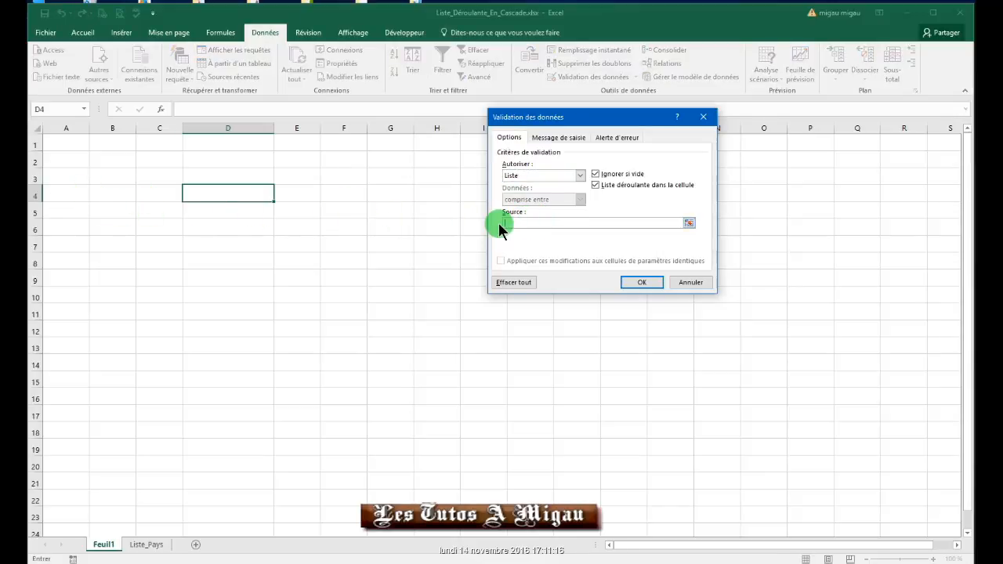
pyautogui.write('=')
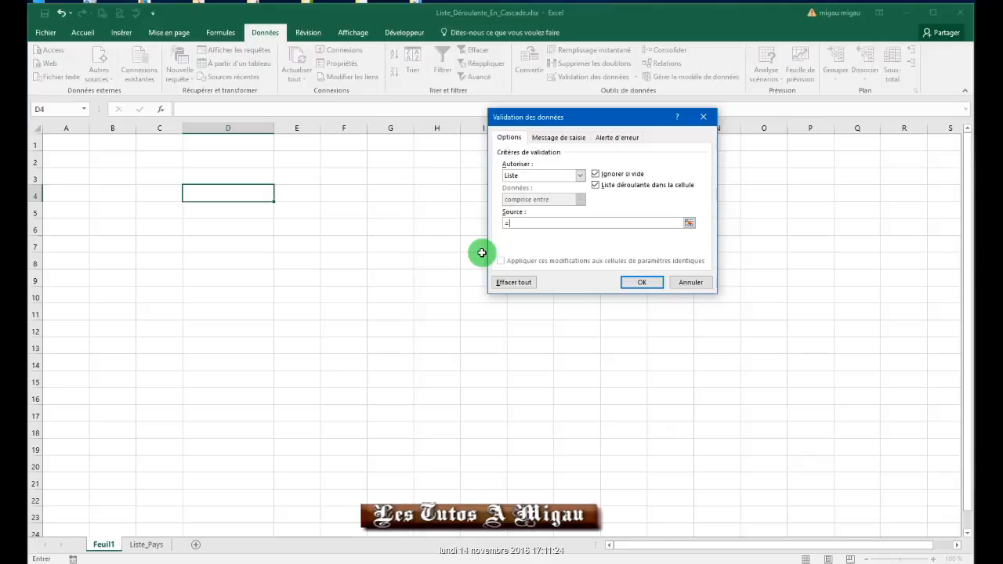
pyautogui.write('Indirect(')
pyautogui.click(66, 194)
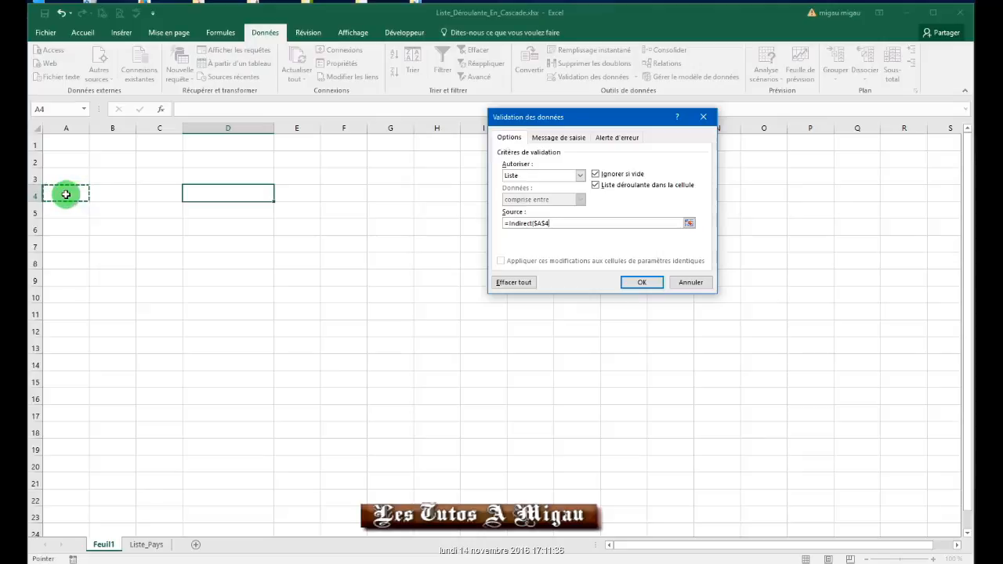
pyautogui.write(')')
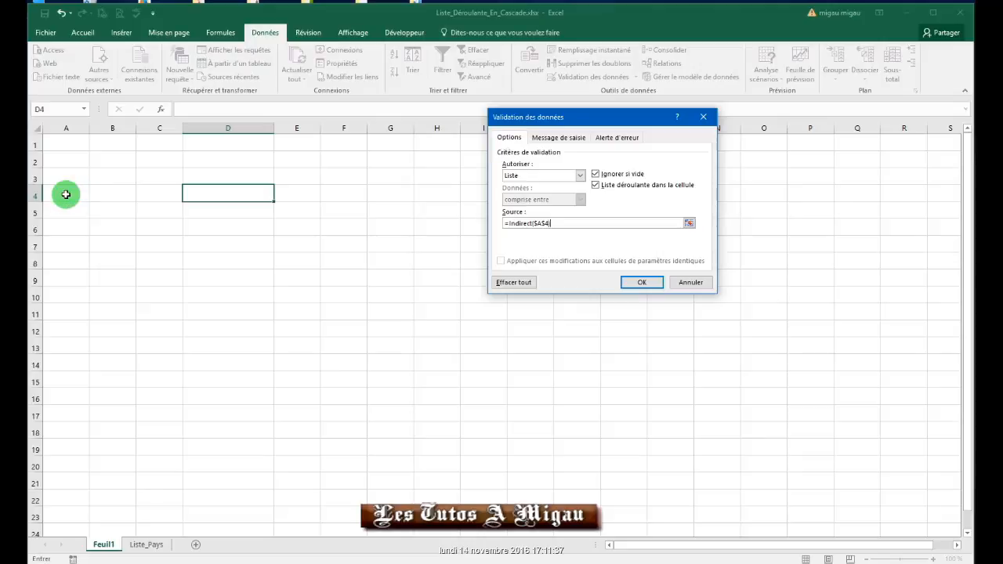
# Step: Make the cell reference in the validation source relative, =Indirect(A4), and apply the rule despite the source warning
pyautogui.click(533, 224)
pyautogui.press('Delete')
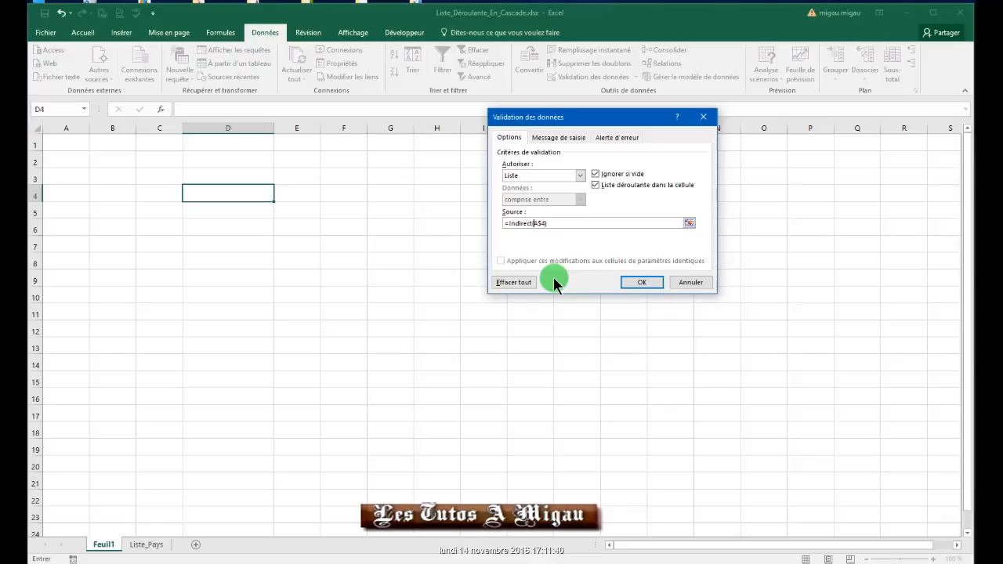
pyautogui.click(535, 223)
pyautogui.press('Delete')
pyautogui.click(641, 283)
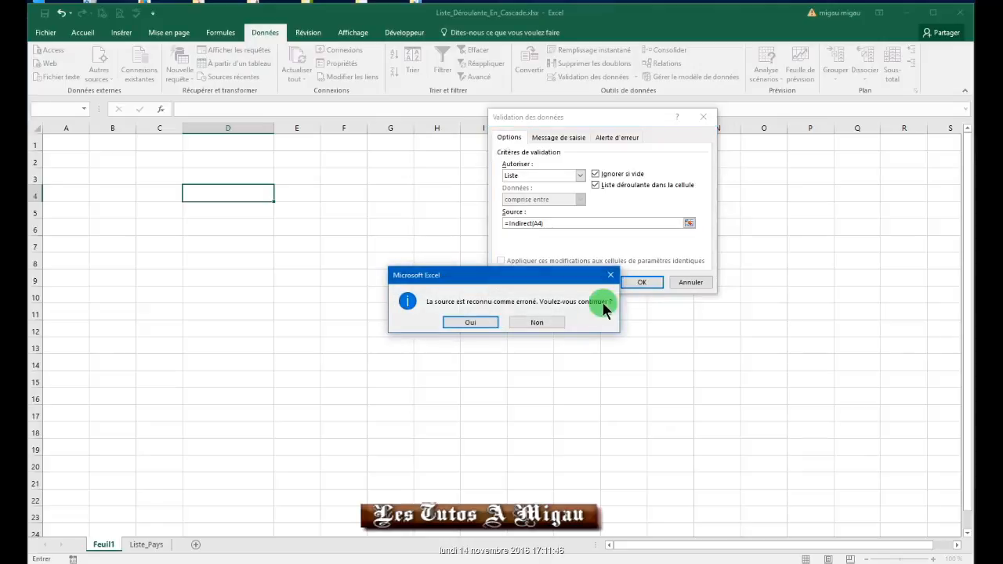
pyautogui.click(470, 323)
# Step: Choose Allemagne in cell A4 and check the cities offered by the drop-down list in D4
pyautogui.click(65, 191)
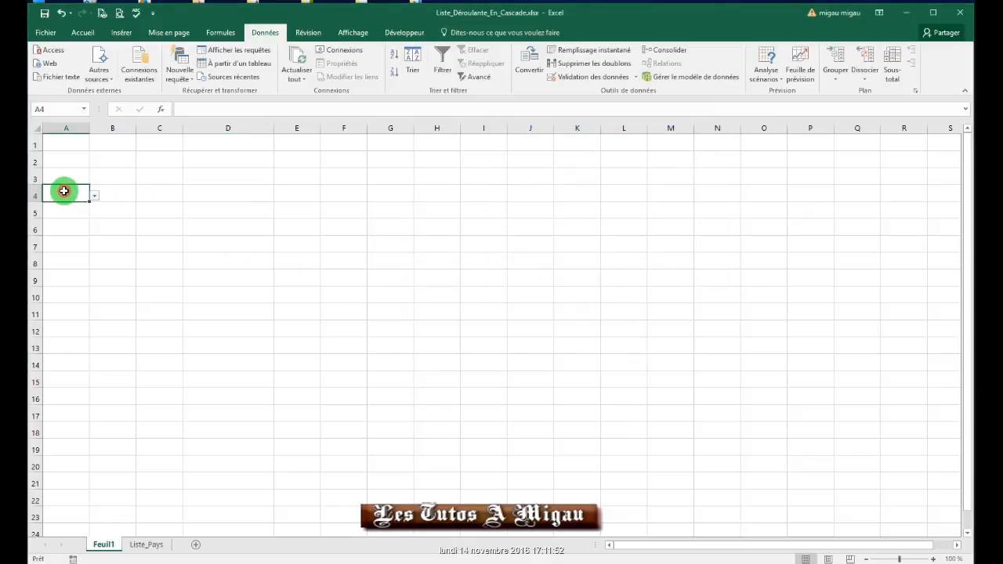
pyautogui.click(95, 196)
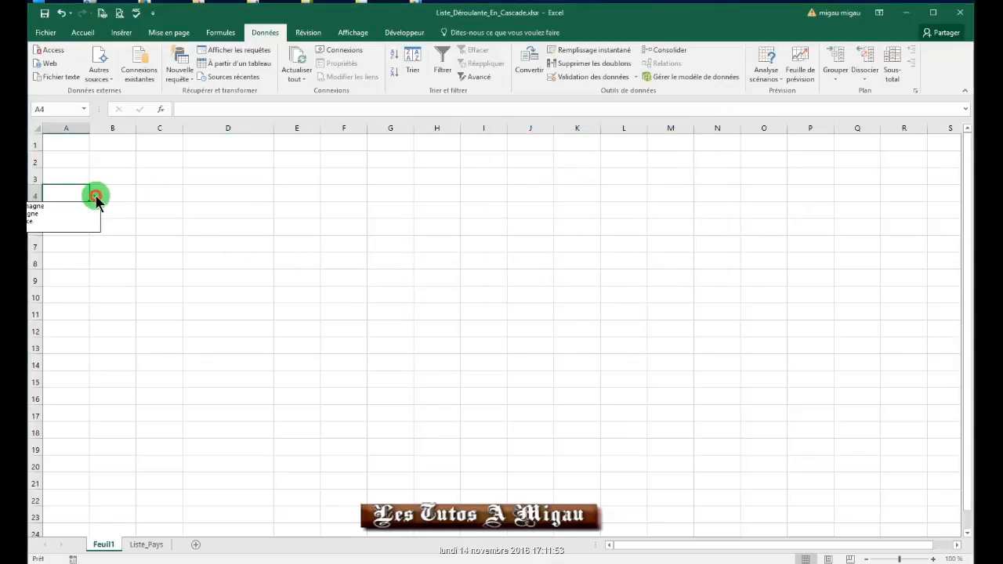
pyautogui.click(49, 206)
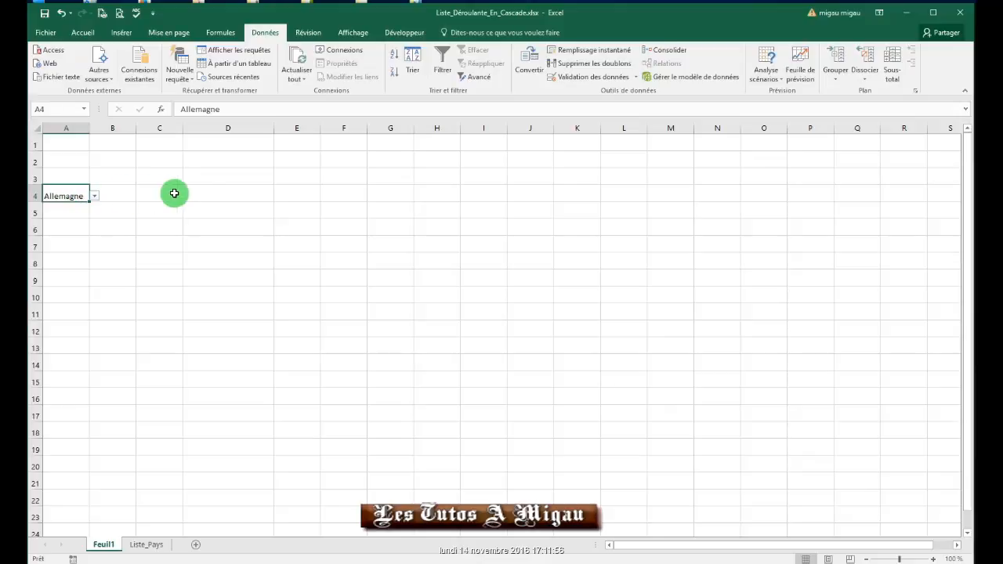
pyautogui.click(202, 193)
pyautogui.click(279, 194)
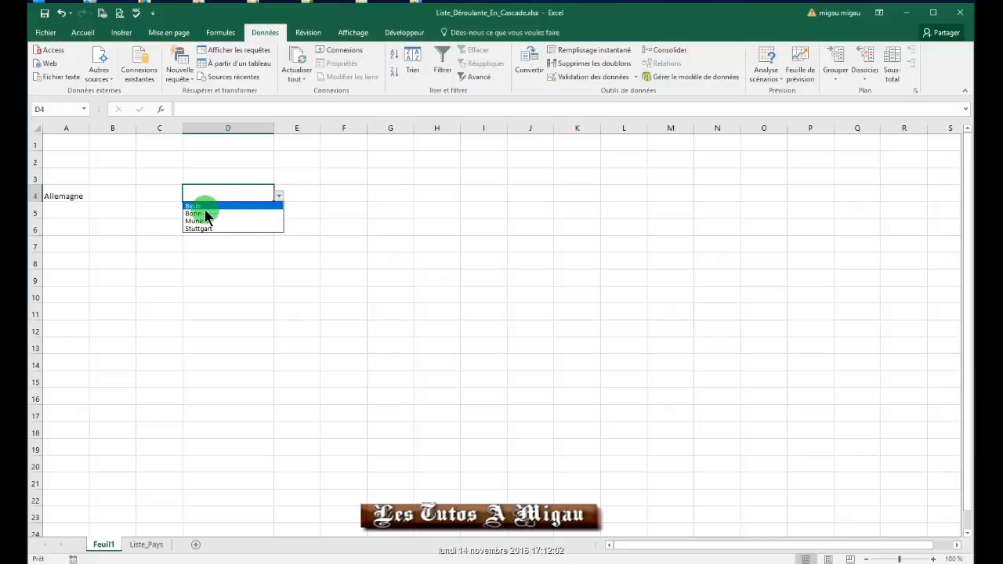
pyautogui.click(70, 198)
# Step: Choose Espagne in cell A4 and check the cities offered by the drop-down list in D4
pyautogui.click(68, 194)
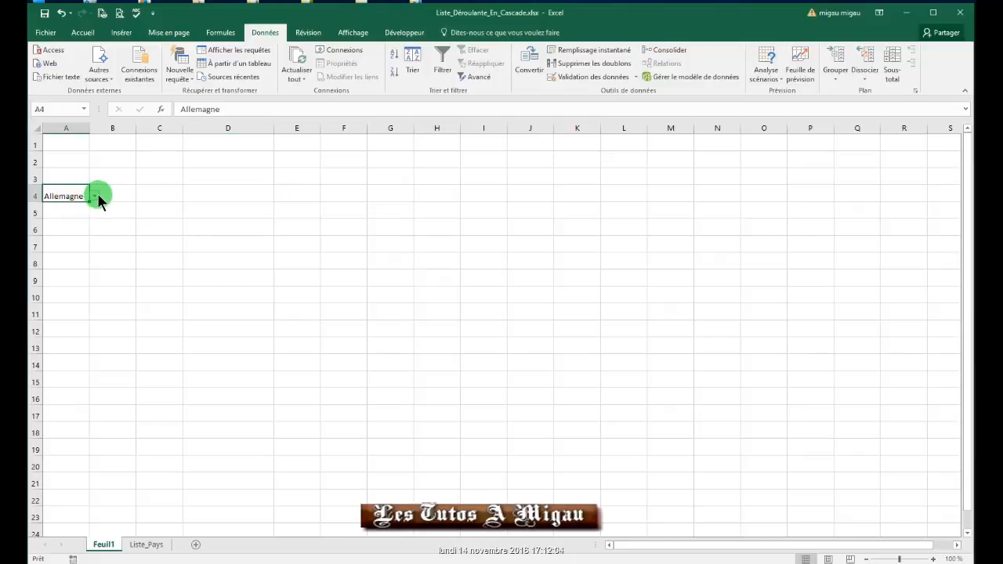
pyautogui.click(95, 195)
pyautogui.click(43, 212)
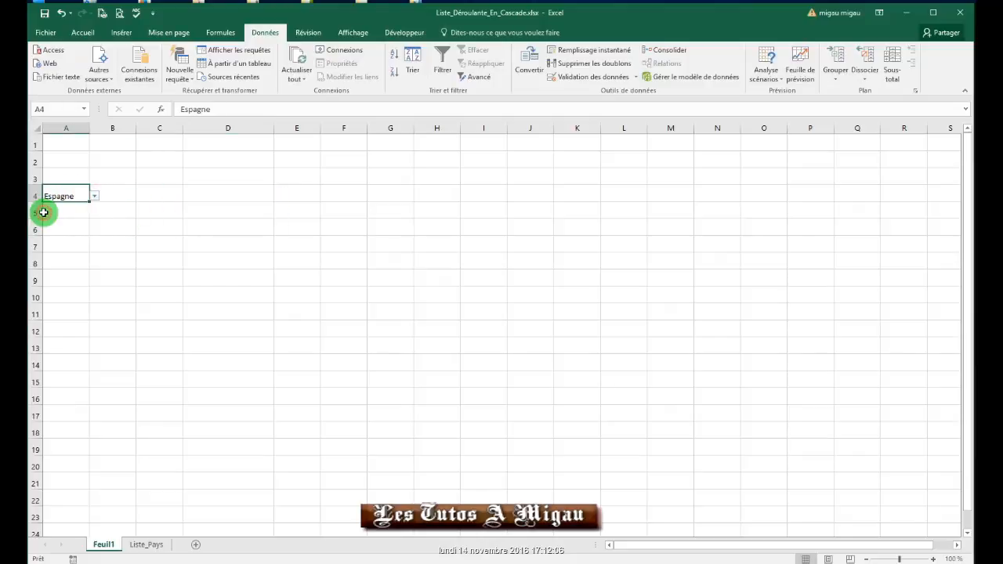
pyautogui.click(224, 196)
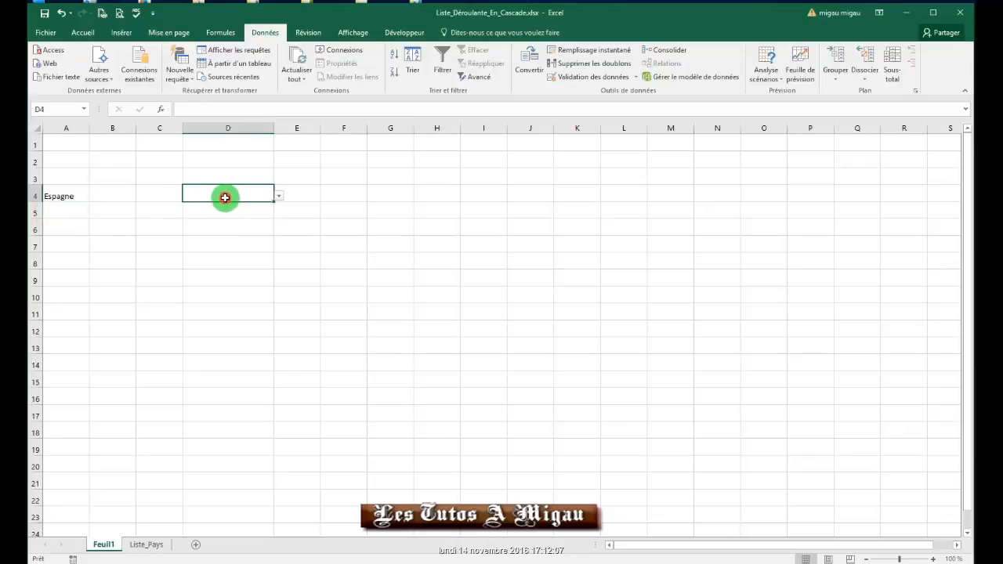
pyautogui.click(280, 198)
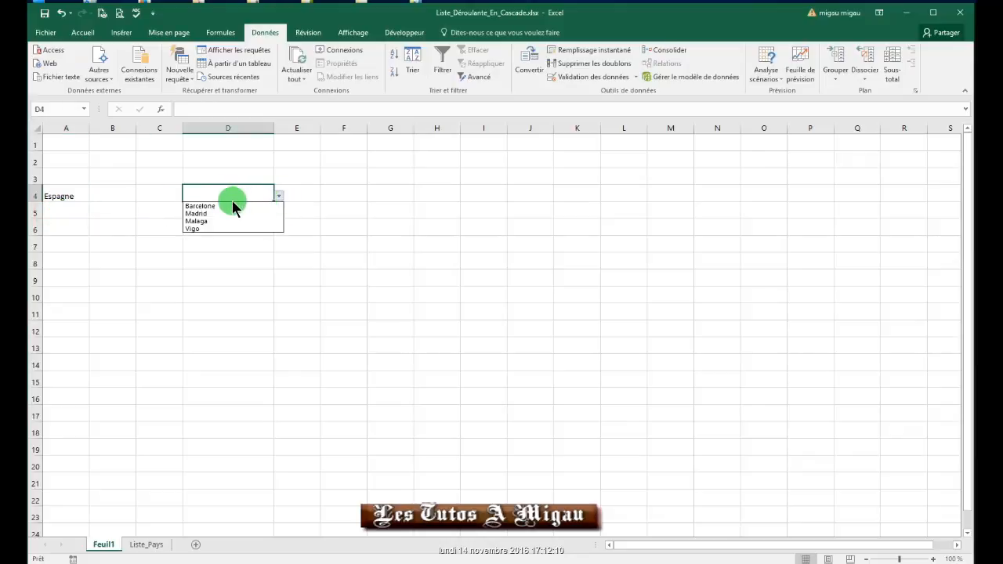
pyautogui.click(78, 215)
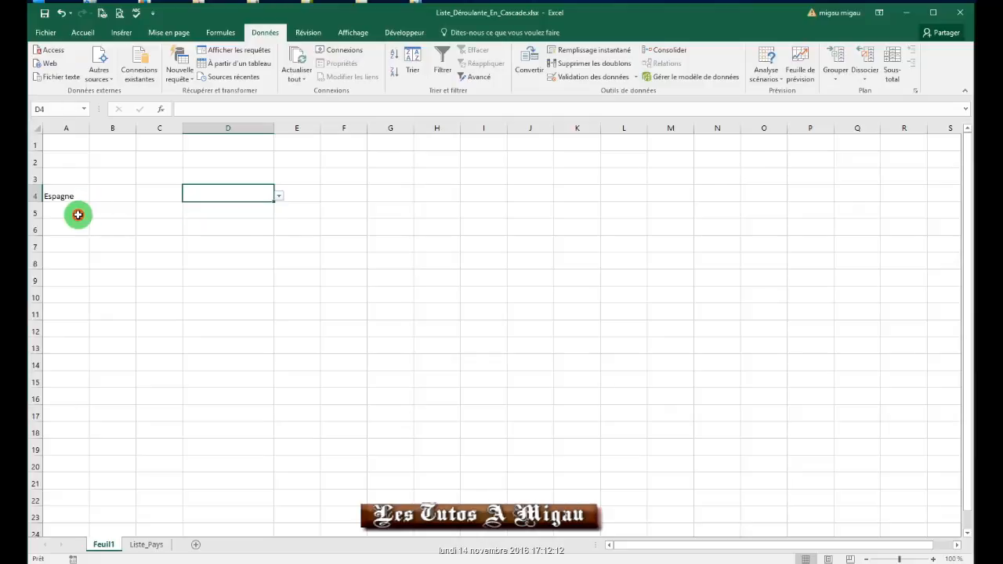
# Step: Apply thick outside borders (Bordures extérieures épaisses) to cells A4 and D4
pyautogui.click(50, 195)
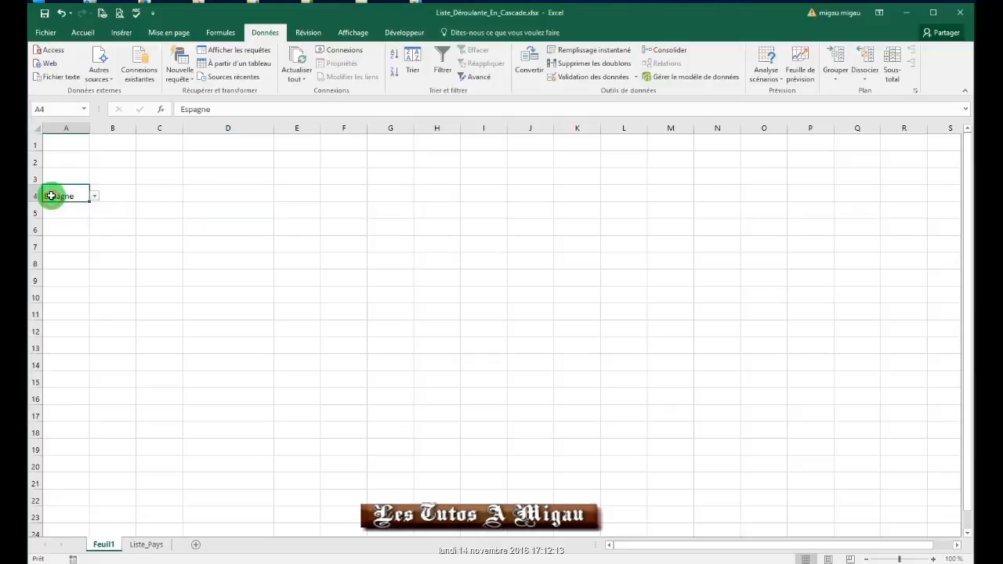
pyautogui.click(82, 32)
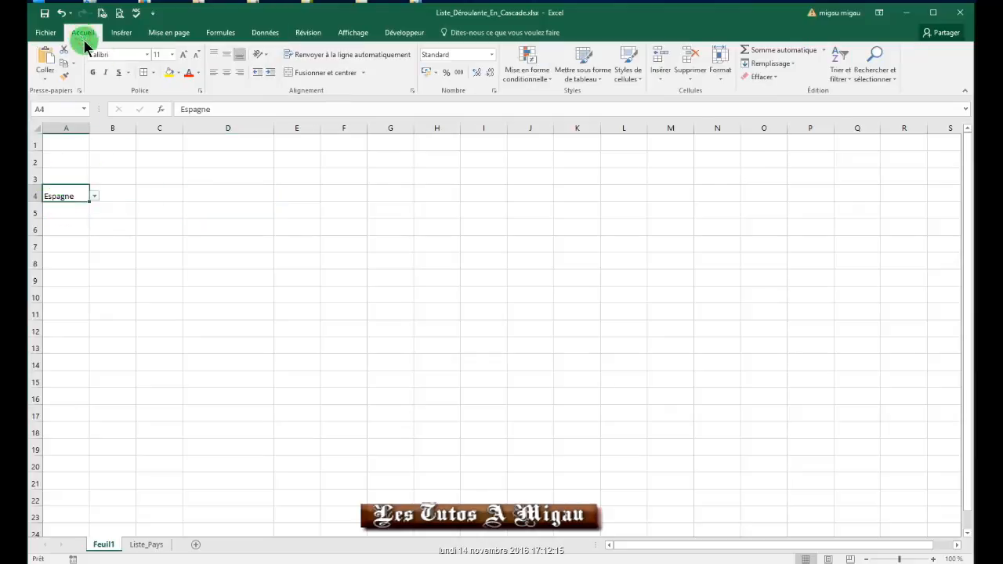
pyautogui.click(155, 72)
pyautogui.click(146, 197)
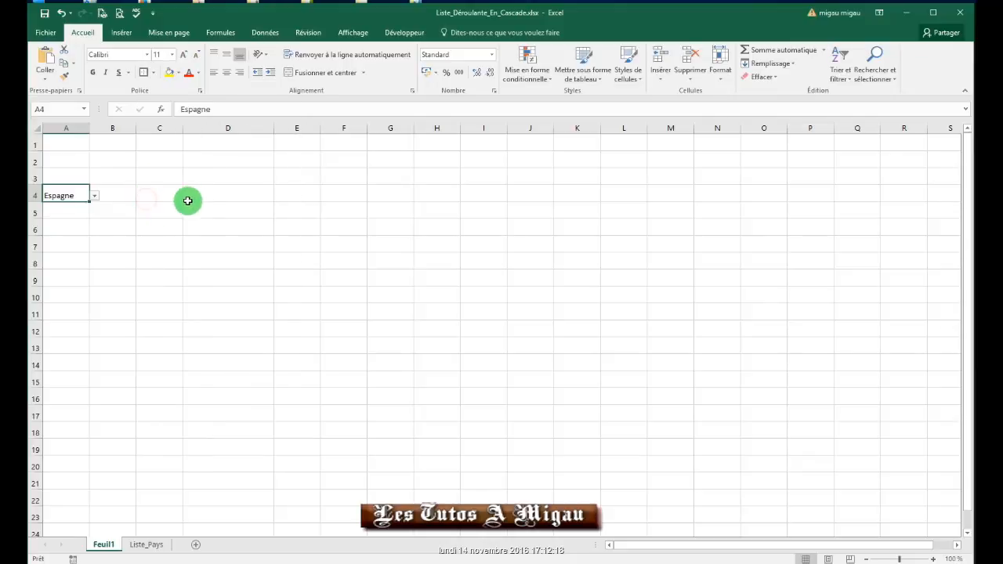
pyautogui.click(188, 200)
pyautogui.click(152, 72)
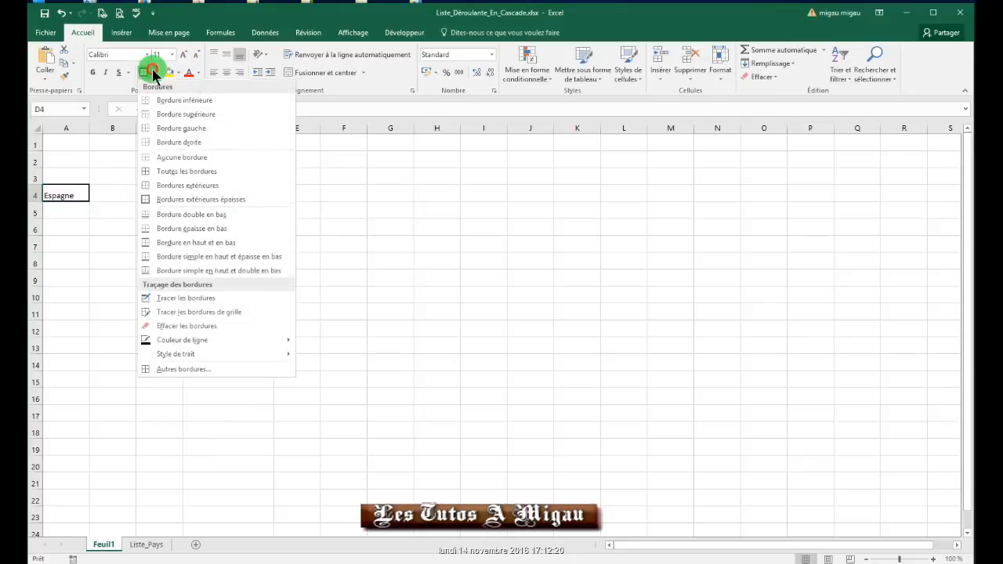
pyautogui.click(149, 198)
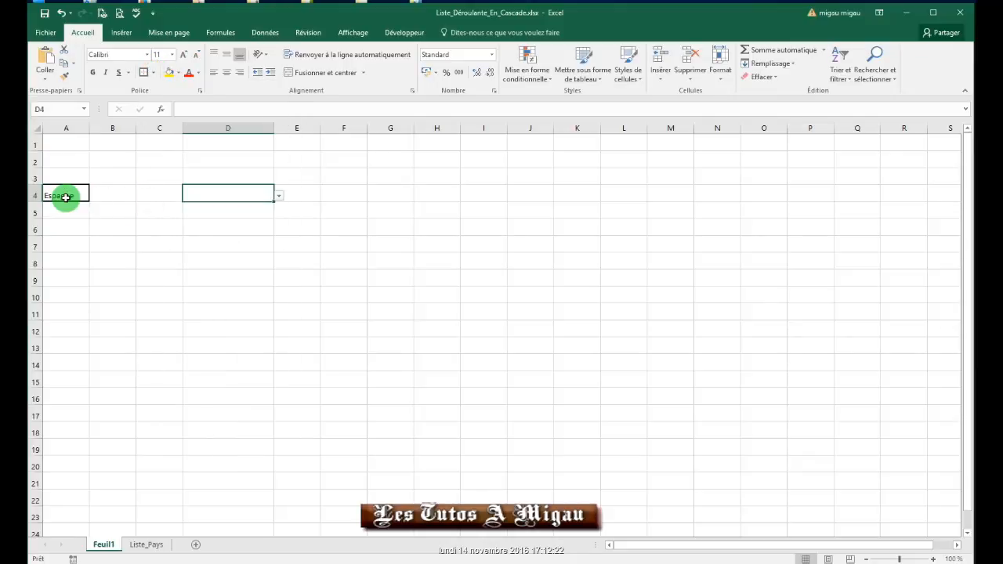
# Step: Choose Italie in cell A4 and check the cities offered by the drop-down list in D4
pyautogui.click(66, 197)
pyautogui.click(94, 195)
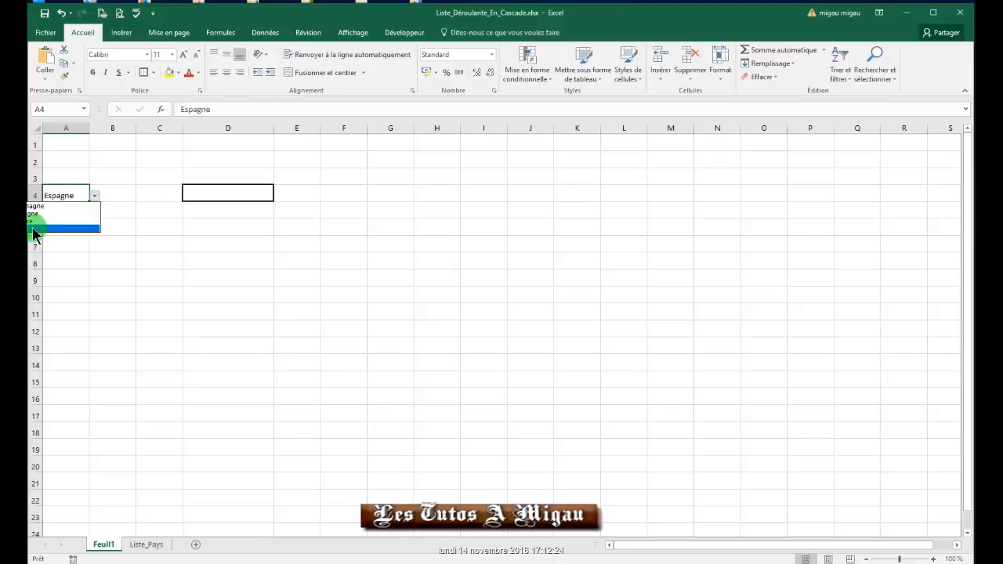
pyautogui.click(34, 229)
pyautogui.click(242, 193)
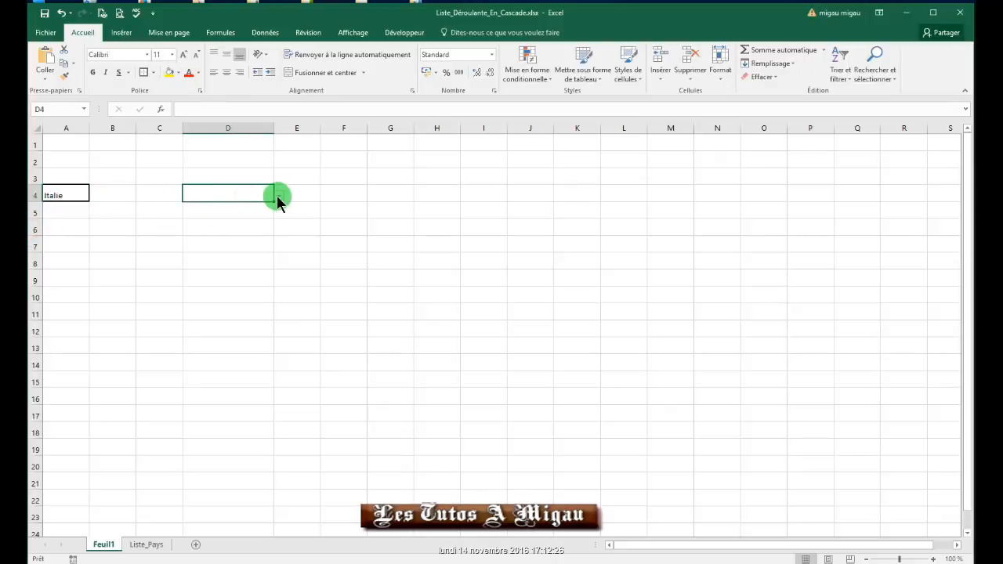
pyautogui.click(278, 196)
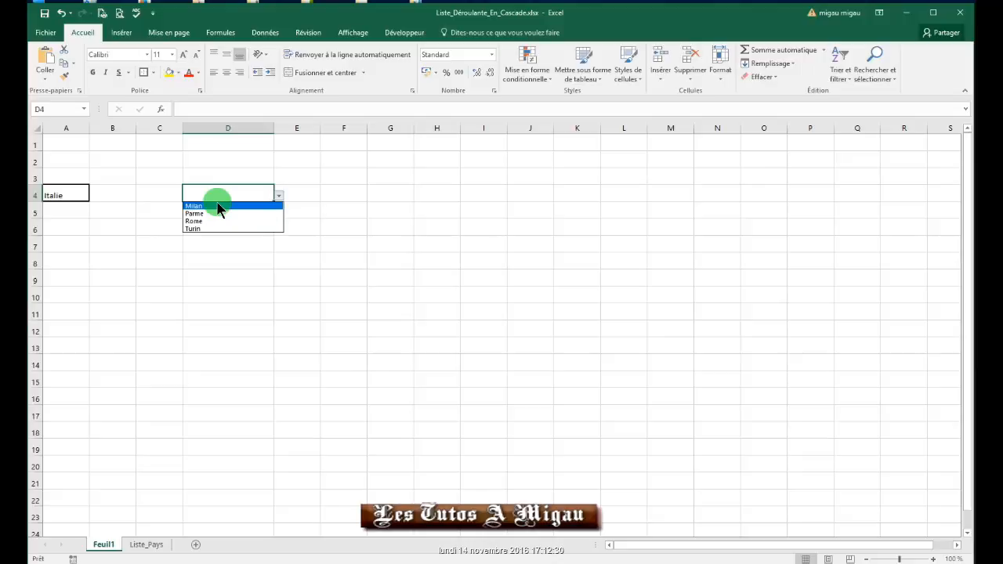
pyautogui.click(69, 211)
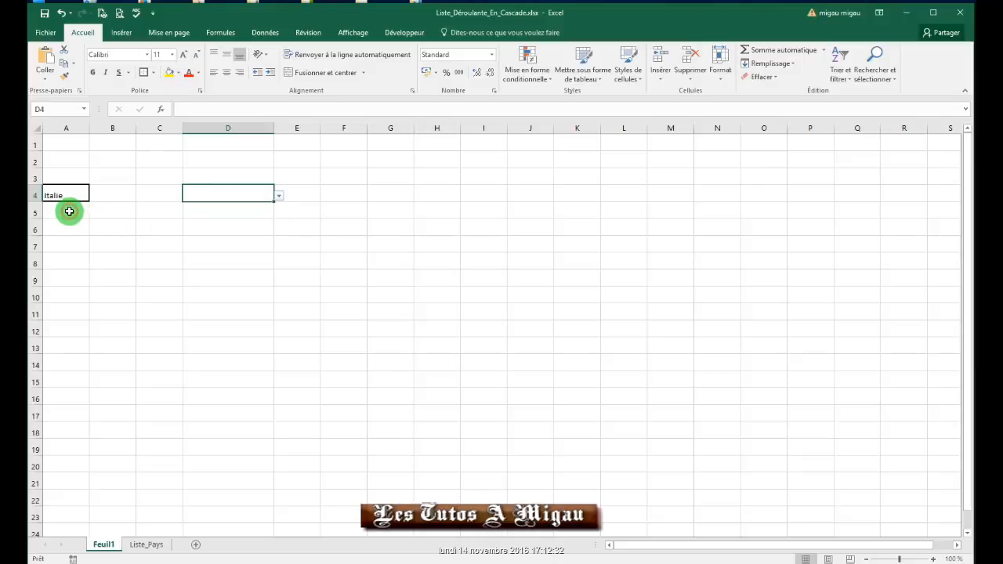